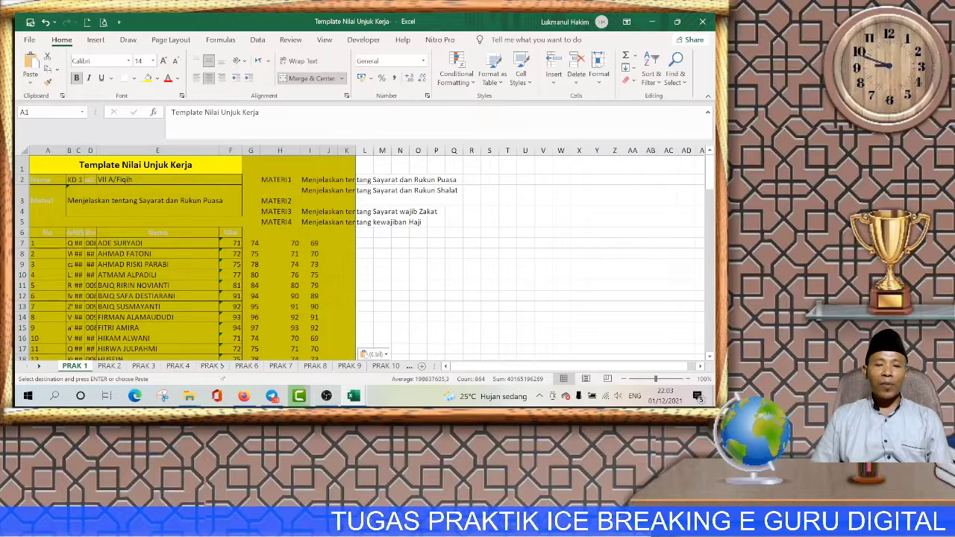
pyautogui.click(212, 366)
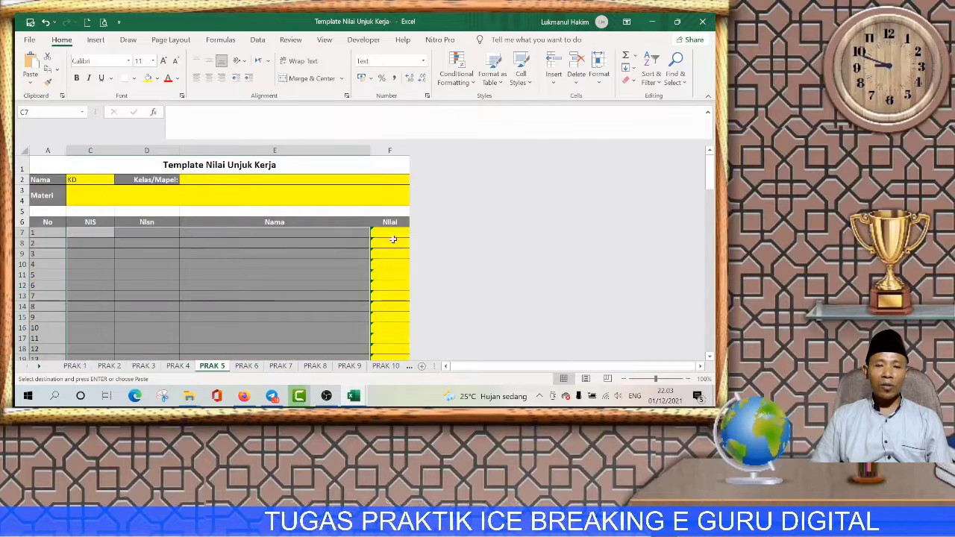
pyautogui.click(398, 234)
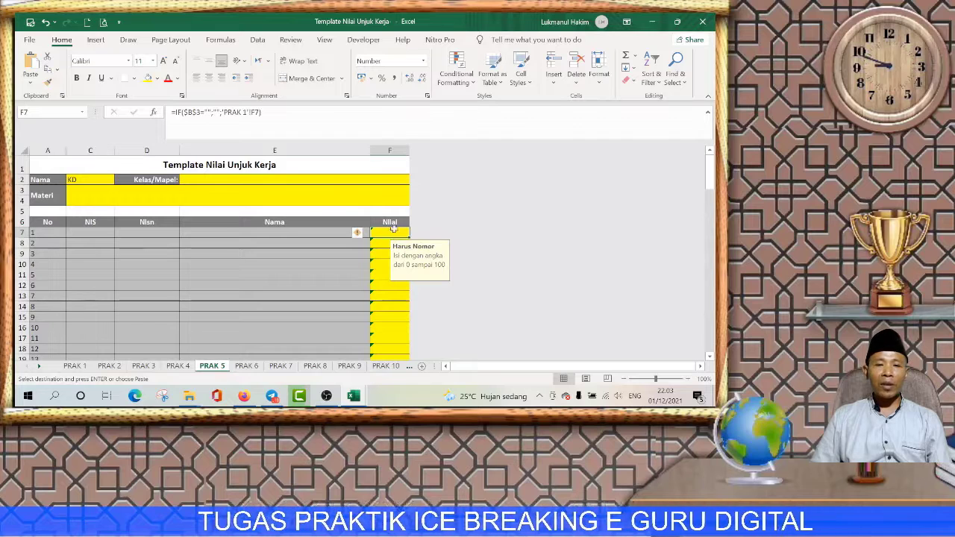
pyautogui.click(77, 201)
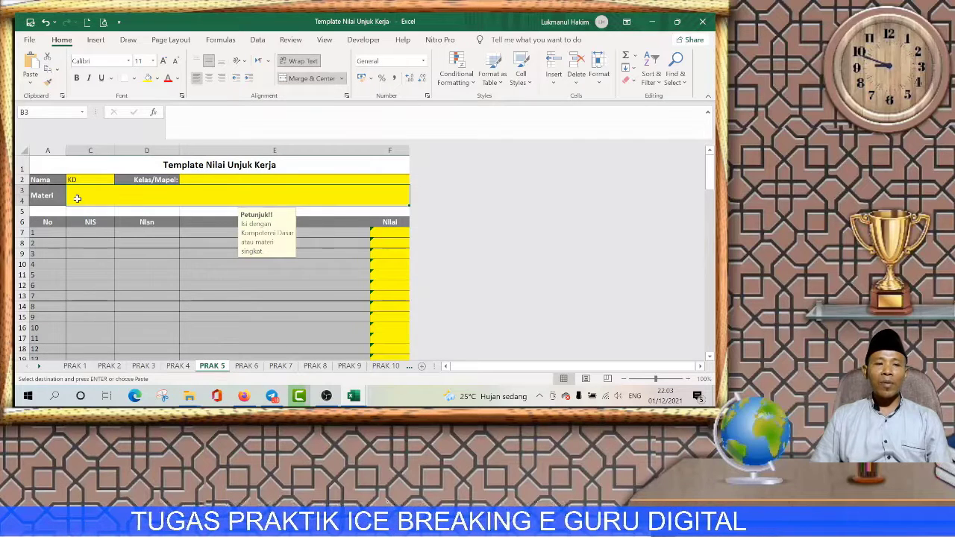
pyautogui.click(178, 366)
pyautogui.click(145, 367)
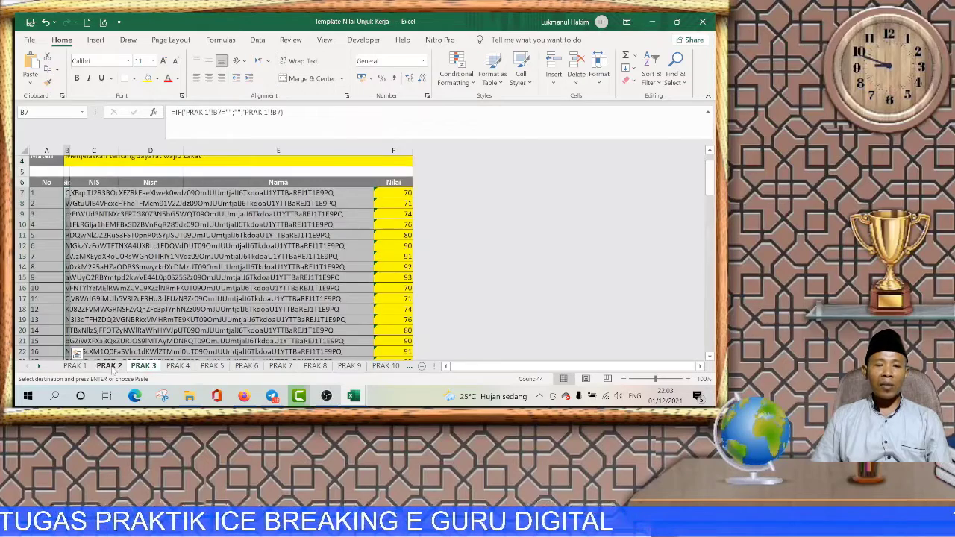
pyautogui.click(109, 367)
pyautogui.click(75, 366)
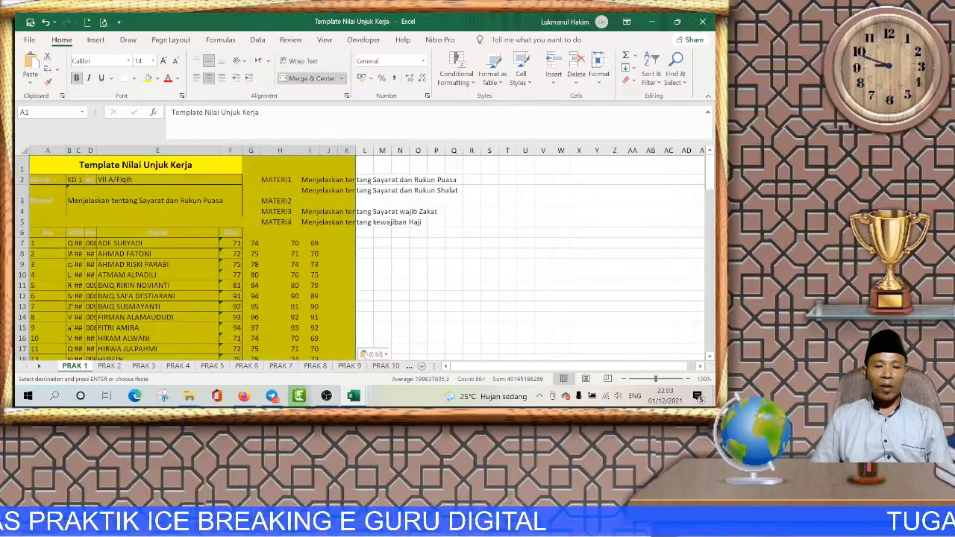
pyautogui.moveTo(350, 398)
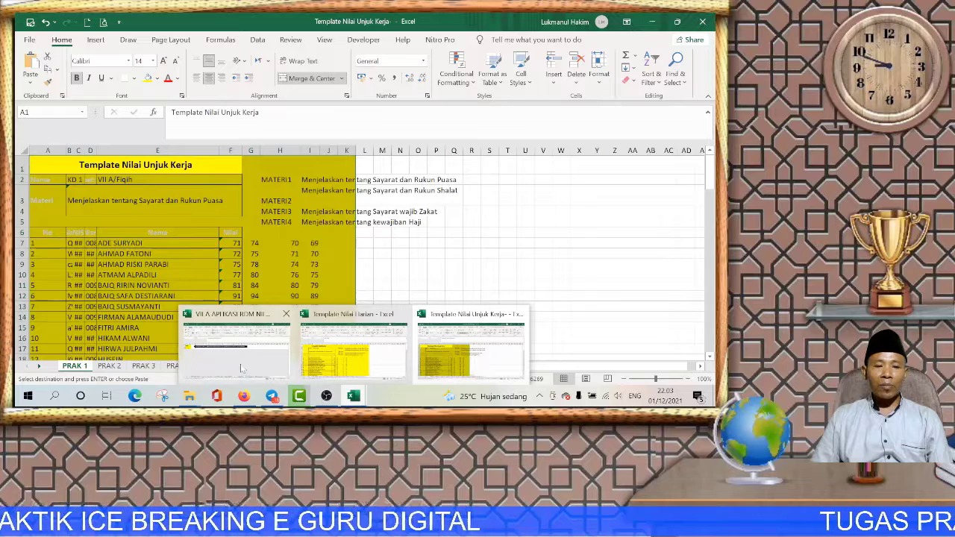
pyautogui.click(245, 369)
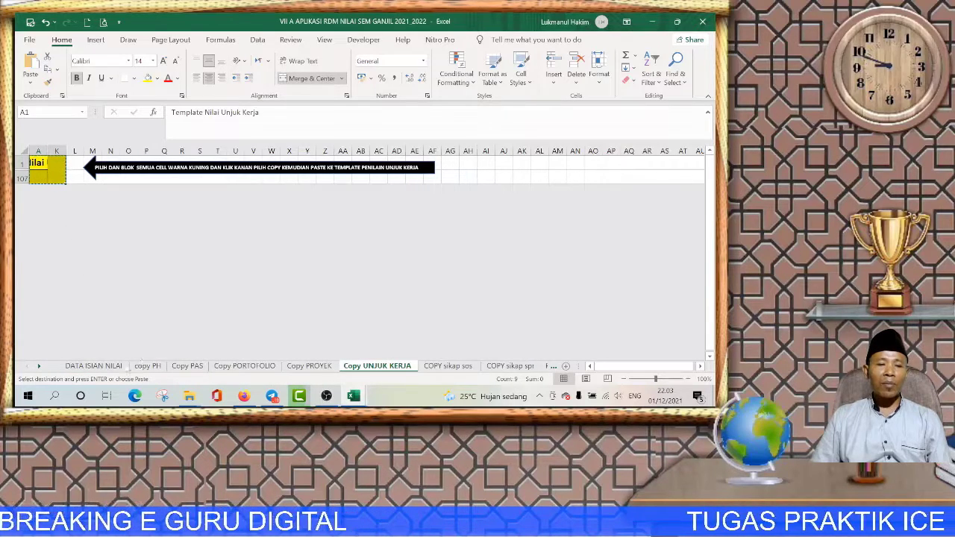
pyautogui.click(93, 365)
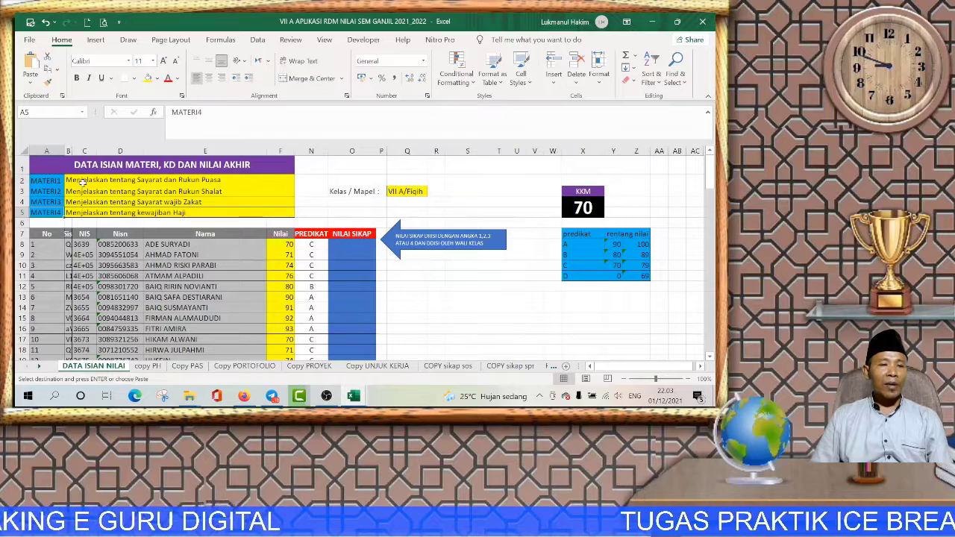
pyautogui.moveTo(79, 181); pyautogui.dragTo(85, 209)
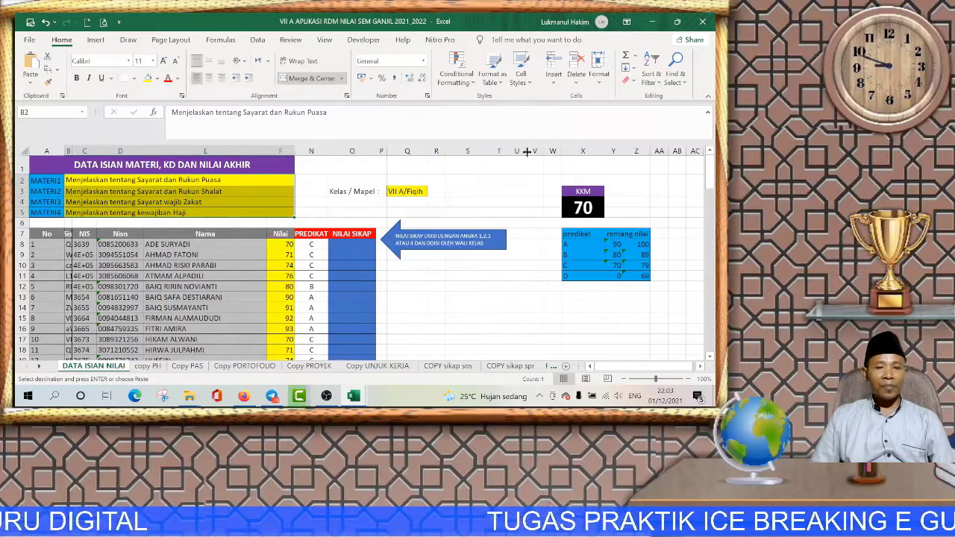
pyautogui.click(652, 22)
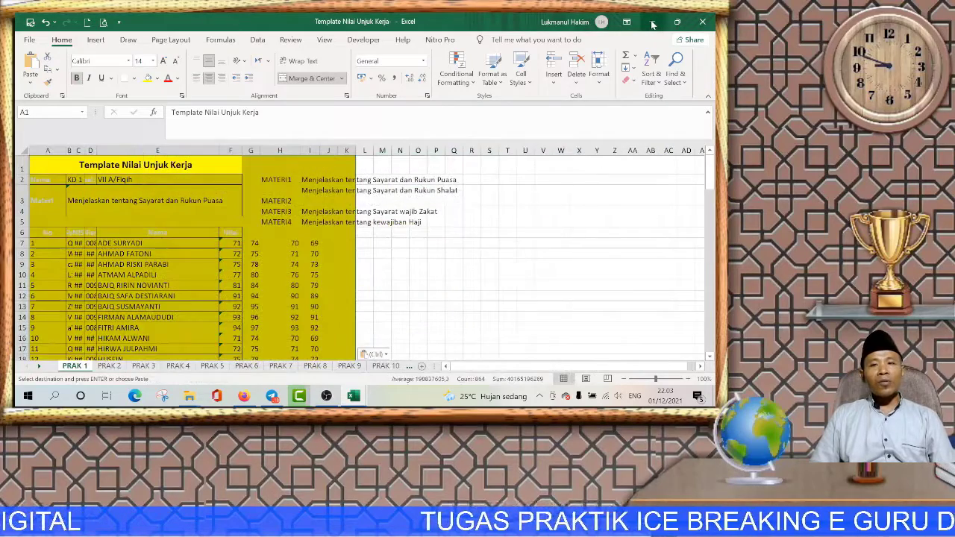
# Step: Minimize the Excel template and bring the Firefox window with WhatsApp Web to the front
pyautogui.click(652, 22)
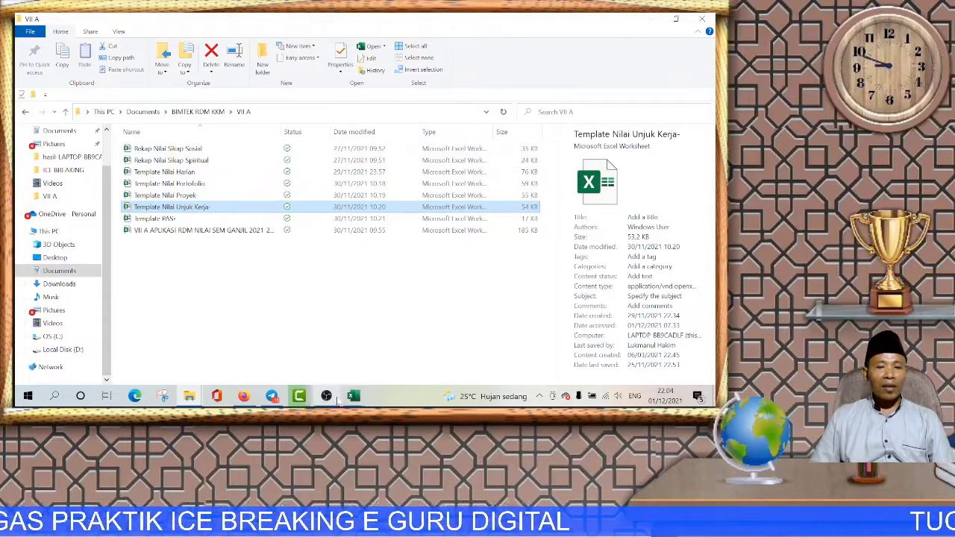
pyautogui.click(245, 397)
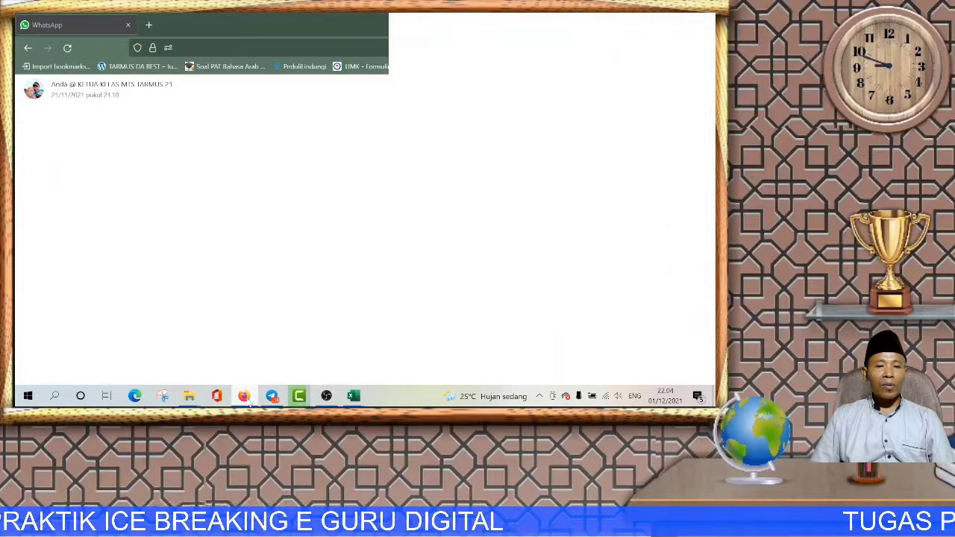
pyautogui.click(150, 28)
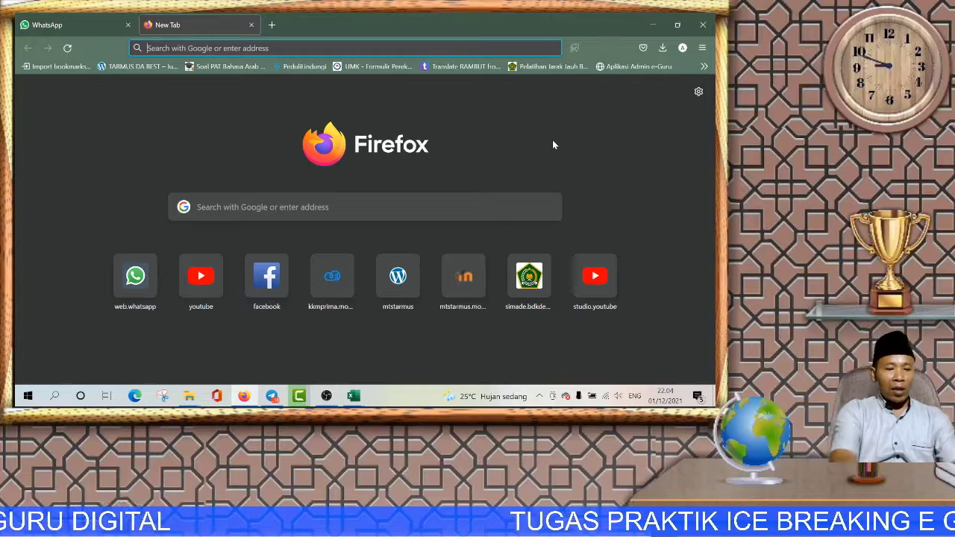
pyautogui.write('www.')
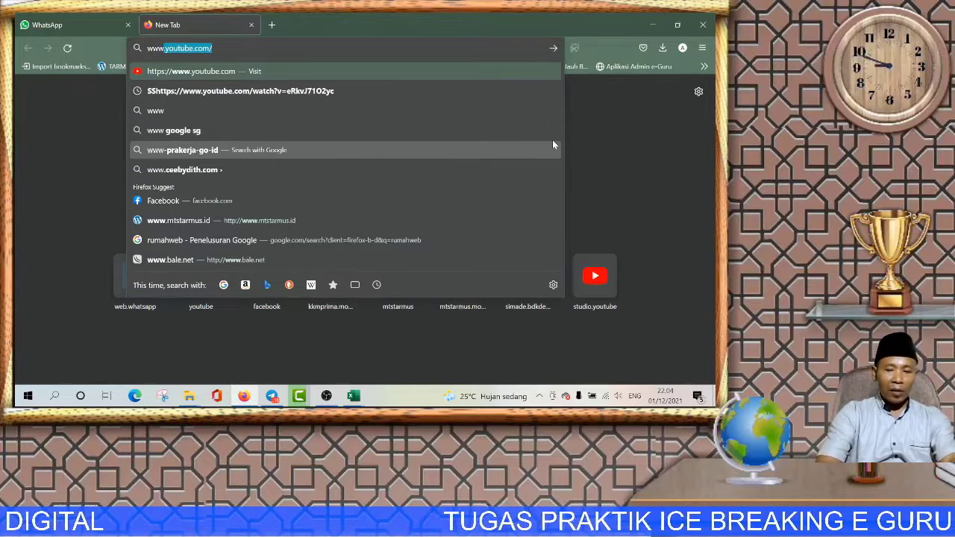
pyautogui.write('mtst')
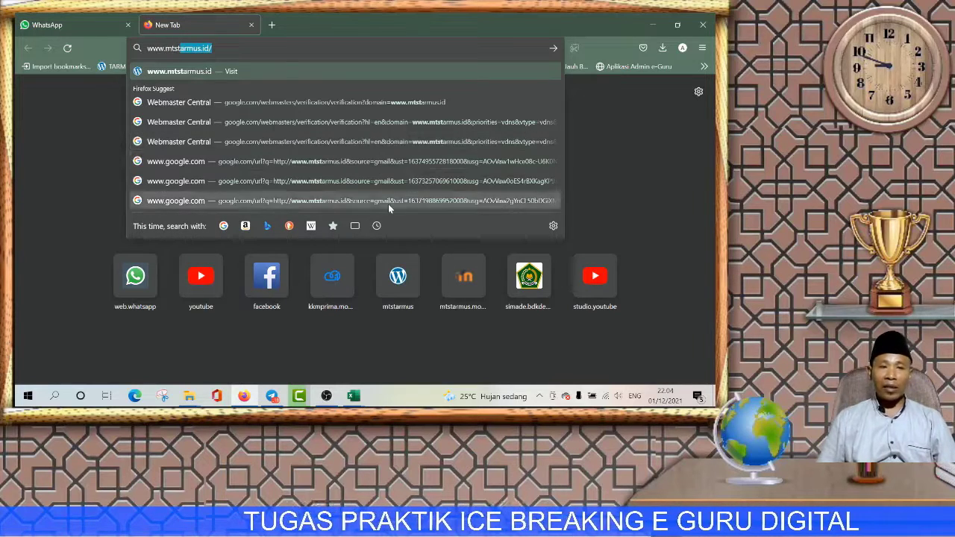
pyautogui.press('End')
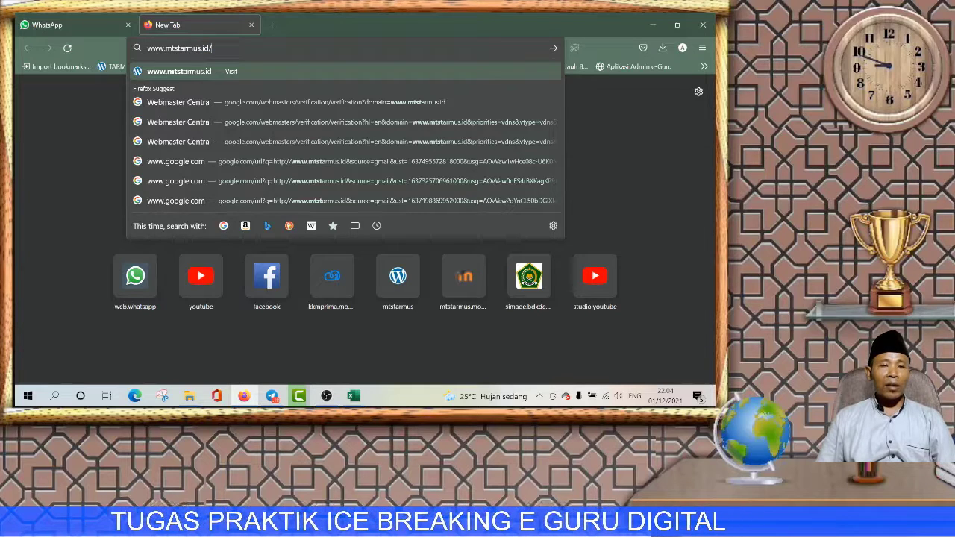
pyautogui.press('Return')
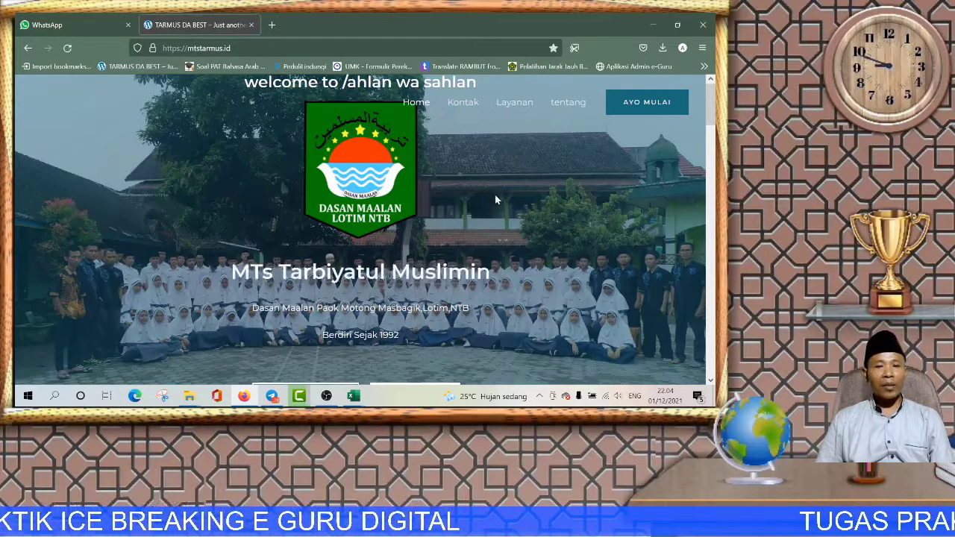
pyautogui.scroll(-5, 503, 201)
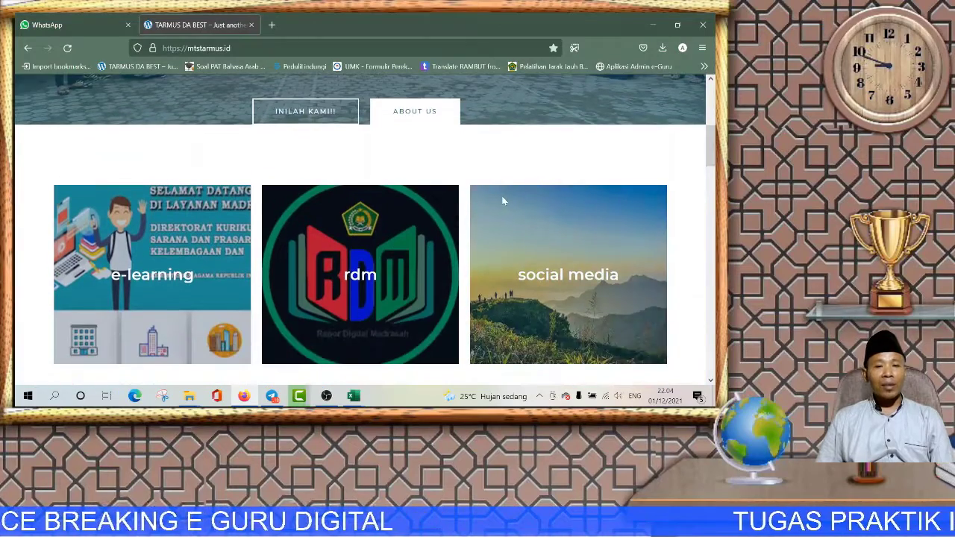
pyautogui.click(359, 175)
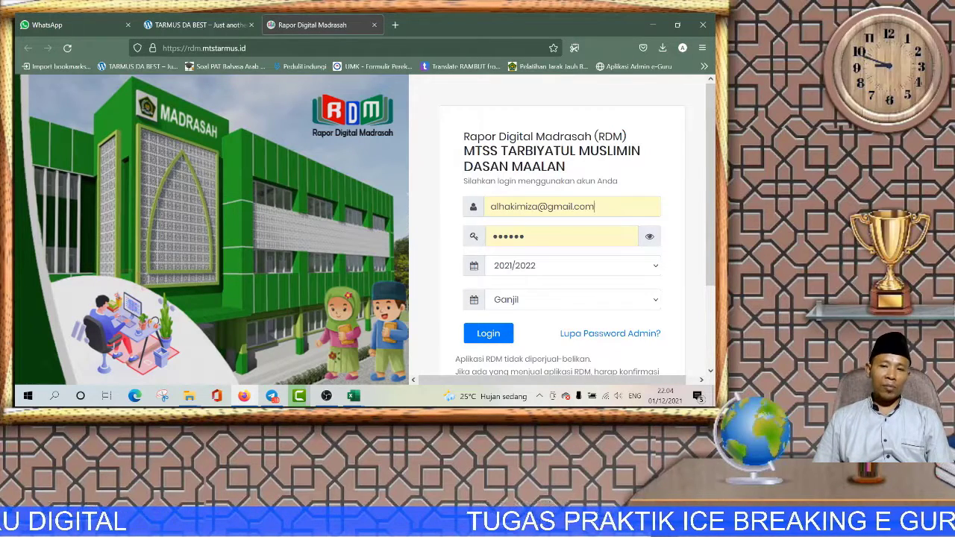
# Step: Replace the username and password and log in to the teacher account for 2021/2022 Ganjil
pyautogui.moveTo(594, 206); pyautogui.dragTo(491, 206)
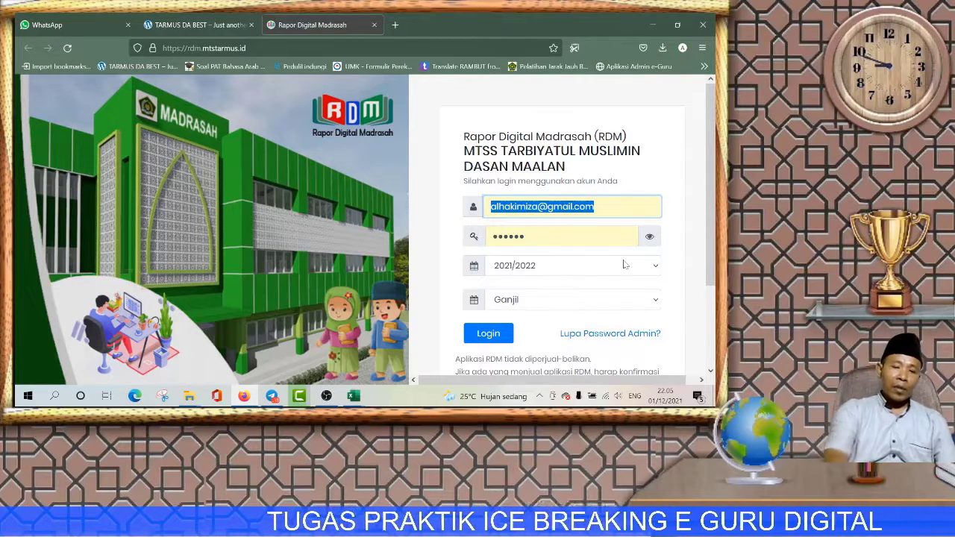
pyautogui.write('37')
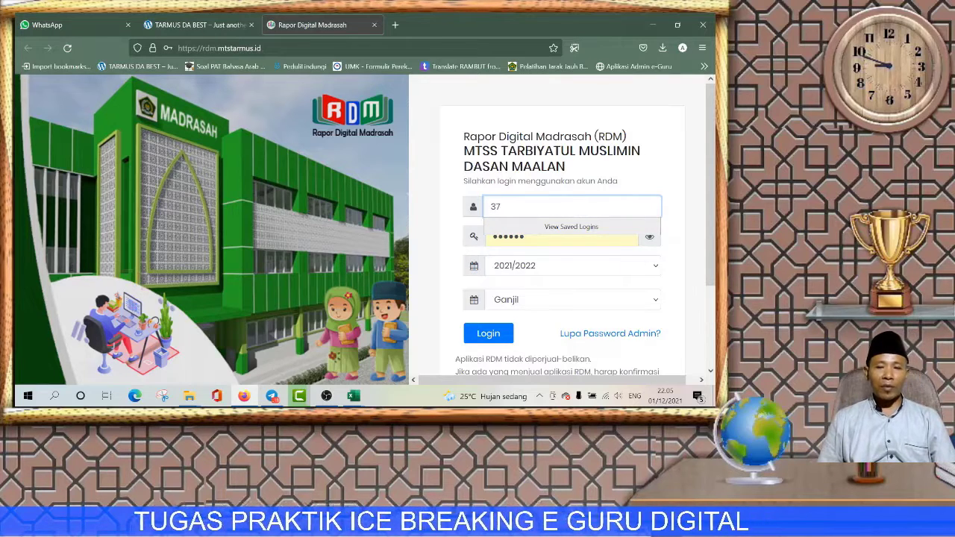
pyautogui.click(561, 236)
pyautogui.hotkey('shift', 'Left')
pyautogui.hotkey('shift', 'Left')
pyautogui.hotkey('shift', 'Left')
pyautogui.hotkey('shift', 'Left')
pyautogui.hotkey('shift', 'Left')
pyautogui.hotkey('shift', 'Left')
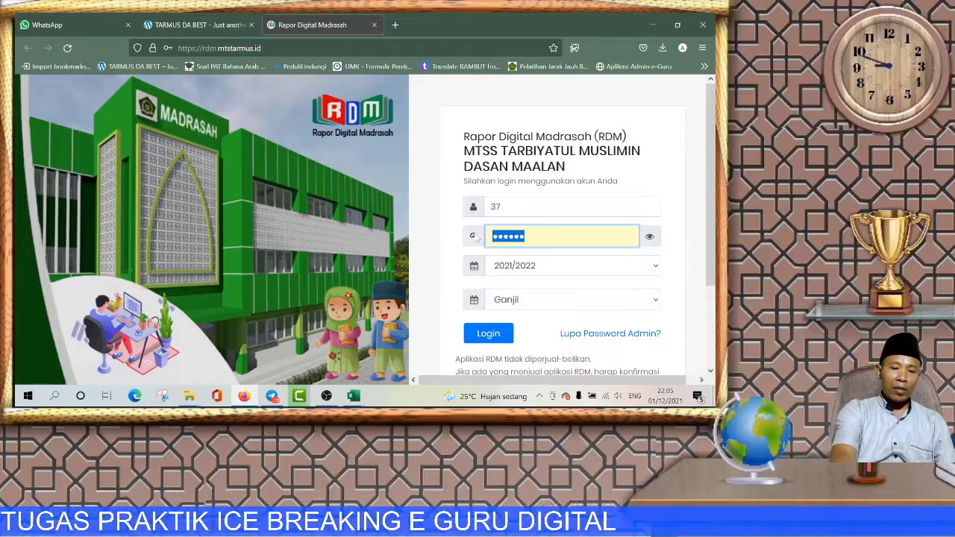
pyautogui.write('1')
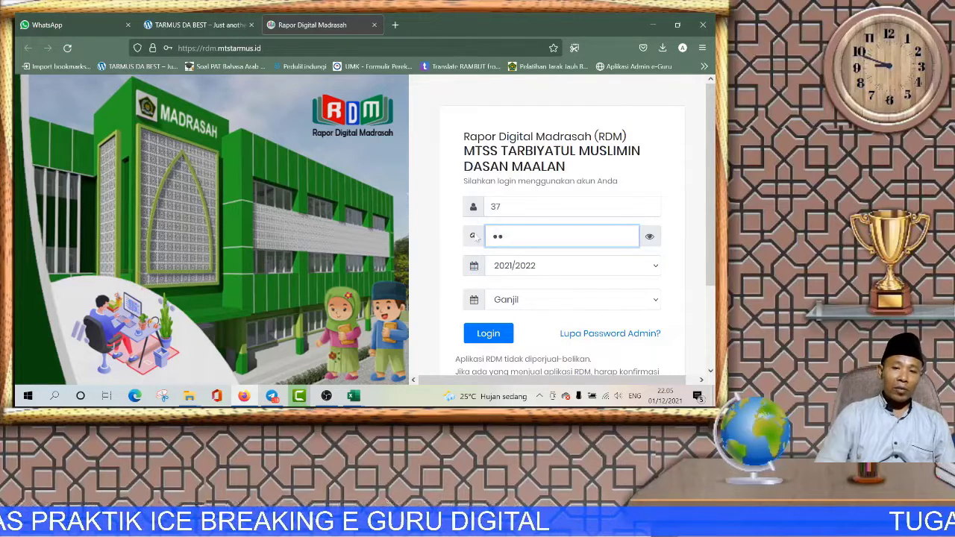
pyautogui.click(538, 212)
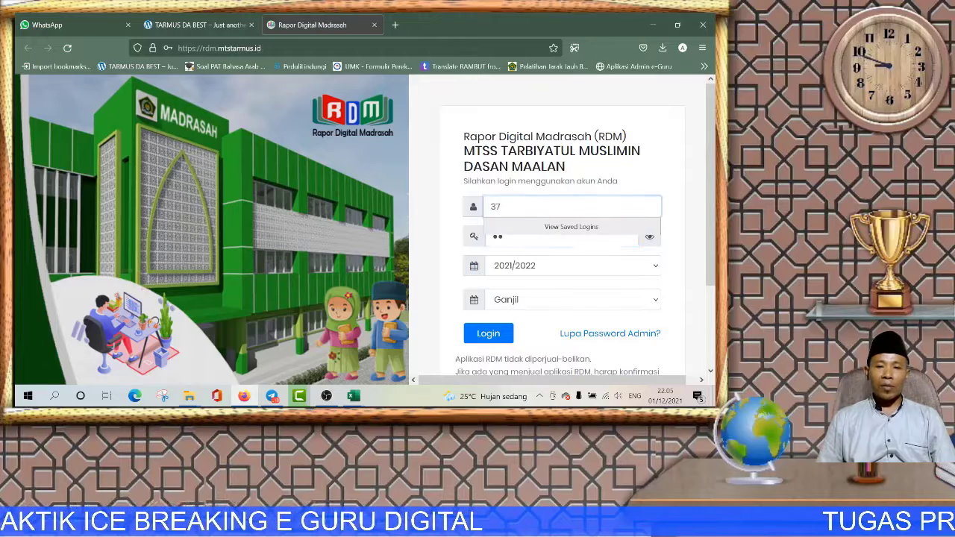
pyautogui.write('0')
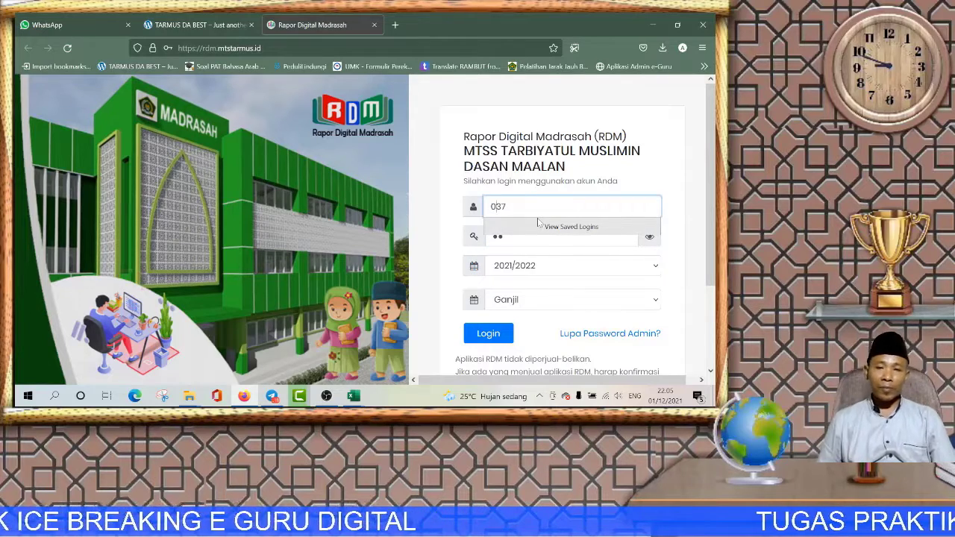
pyautogui.click(503, 334)
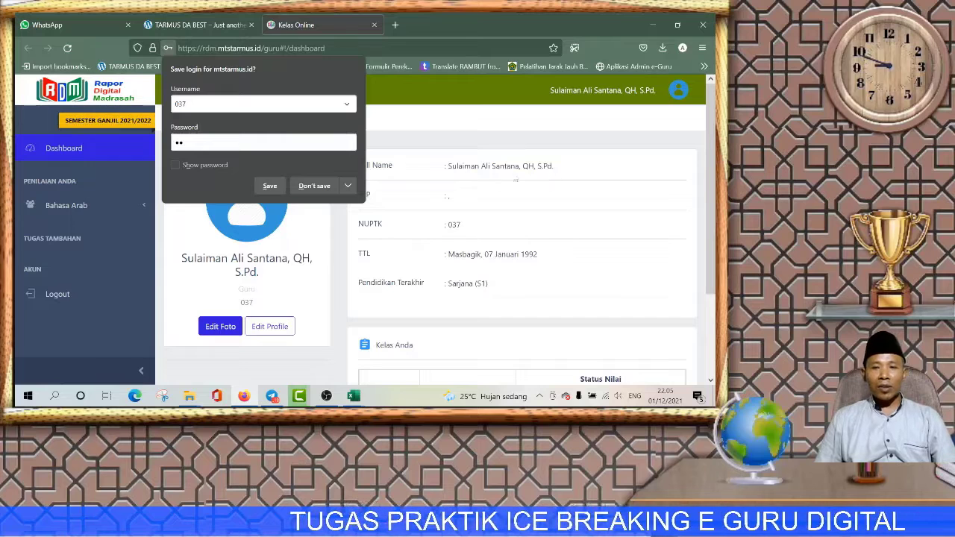
# Step: Decline saving the login and open the Bahasa Arab IX C class page
pyautogui.click(314, 186)
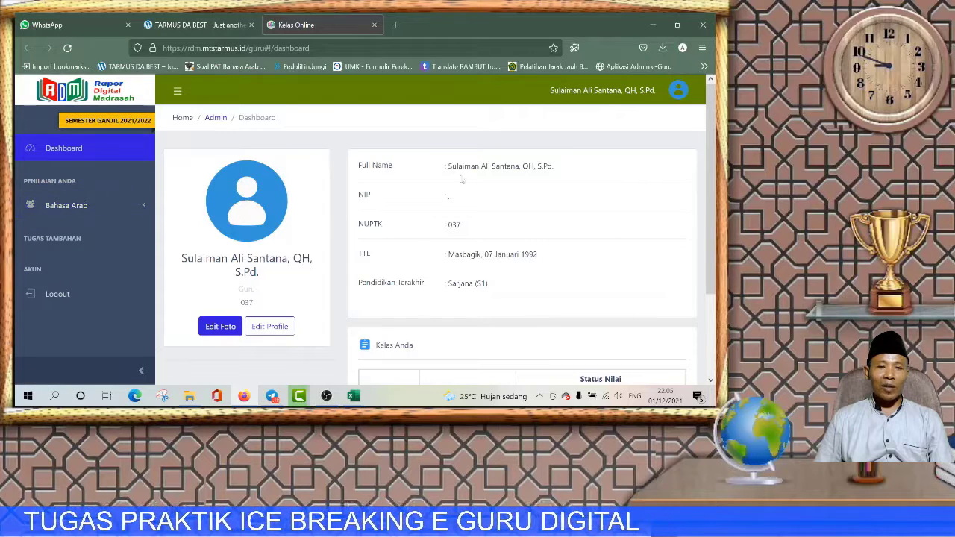
pyautogui.click(60, 211)
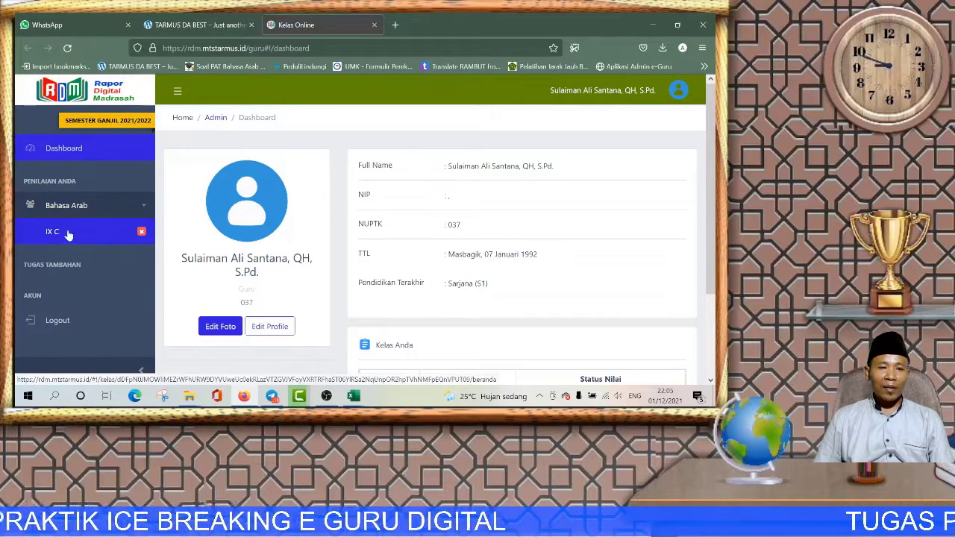
pyautogui.click(64, 235)
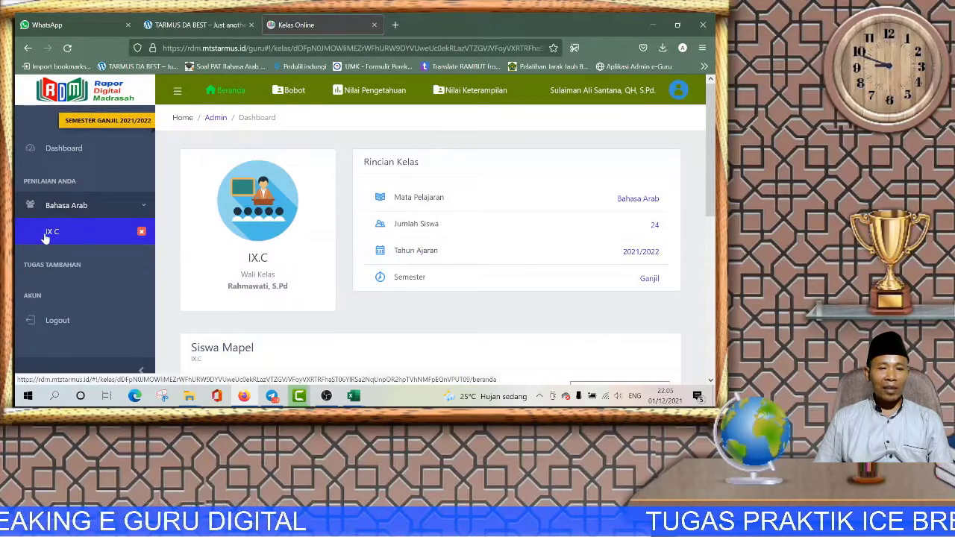
pyautogui.scroll(-4, 515, 257)
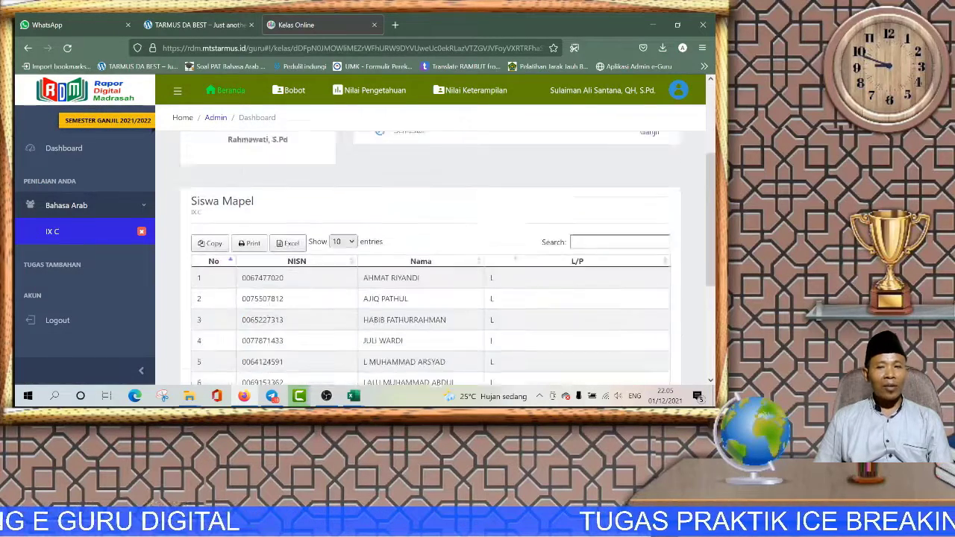
pyautogui.scroll(5, 541, 261)
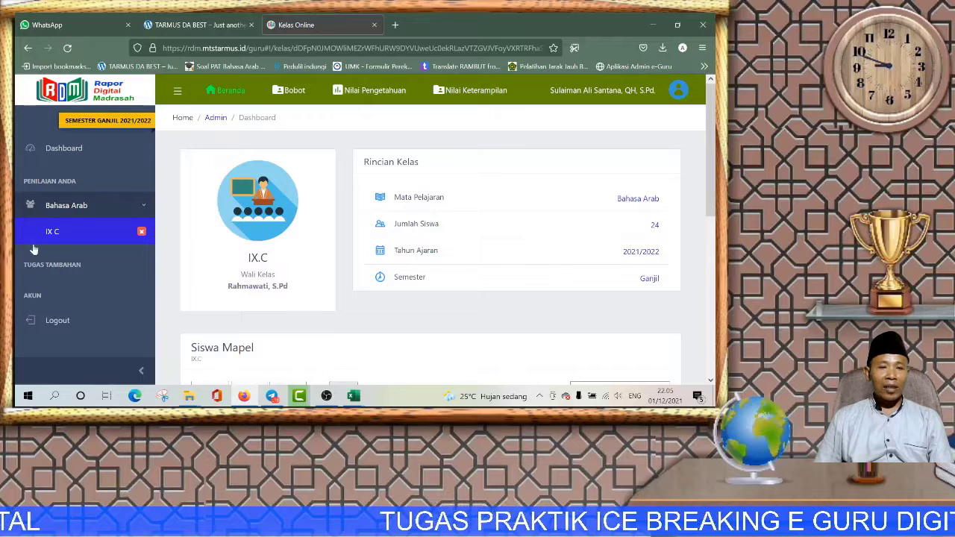
# Step: Save the Bobot weighting (Harian 60%, PAS/PAT 40%) and show the Nilai Pengetahuan table
pyautogui.click(295, 90)
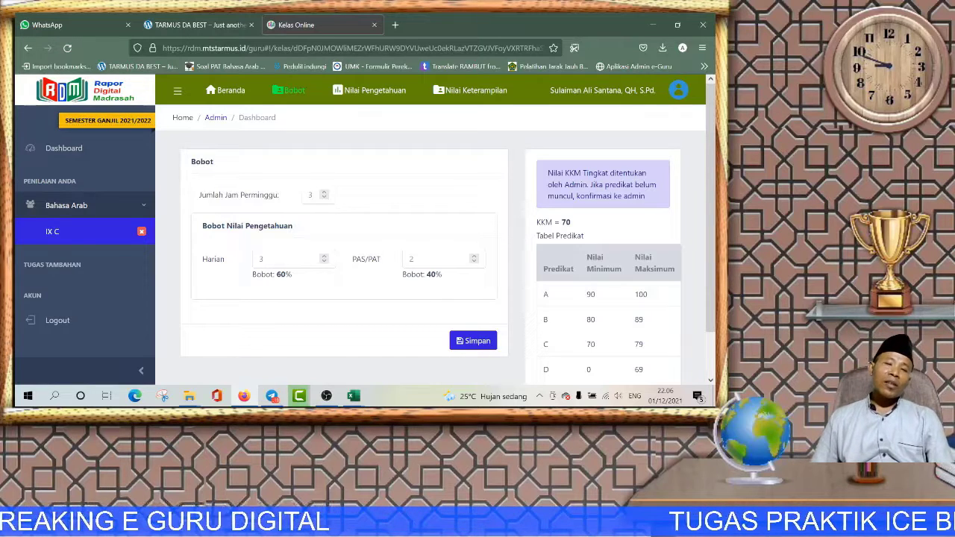
pyautogui.click(471, 341)
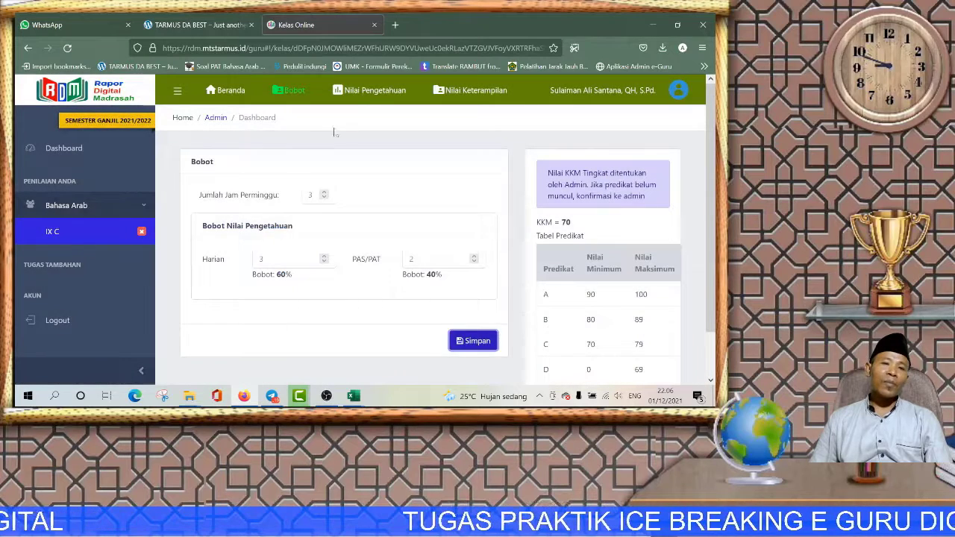
pyautogui.click(367, 92)
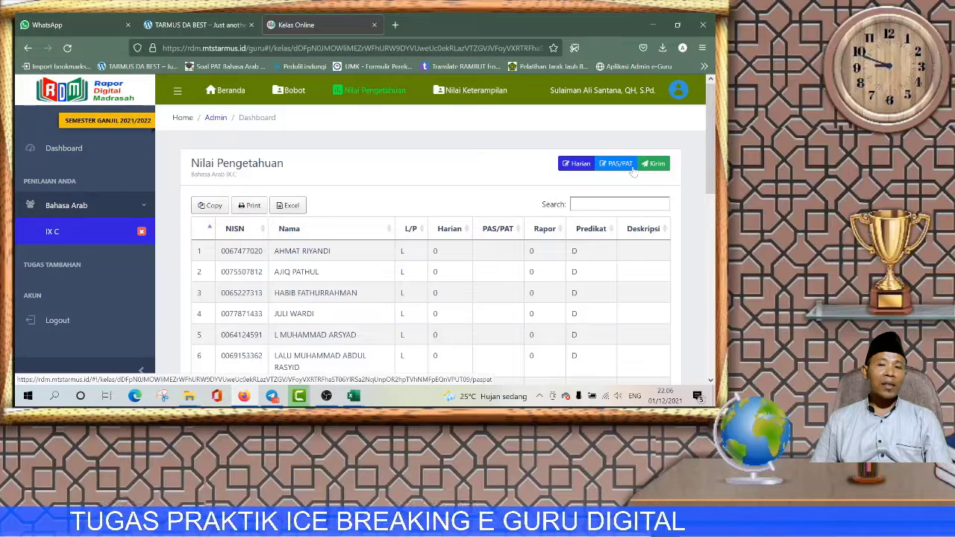
# Step: Try uploading Template Nilai Harian from Documents > BIMTEK RDM KKM > VII A; dismiss the error
pyautogui.click(582, 166)
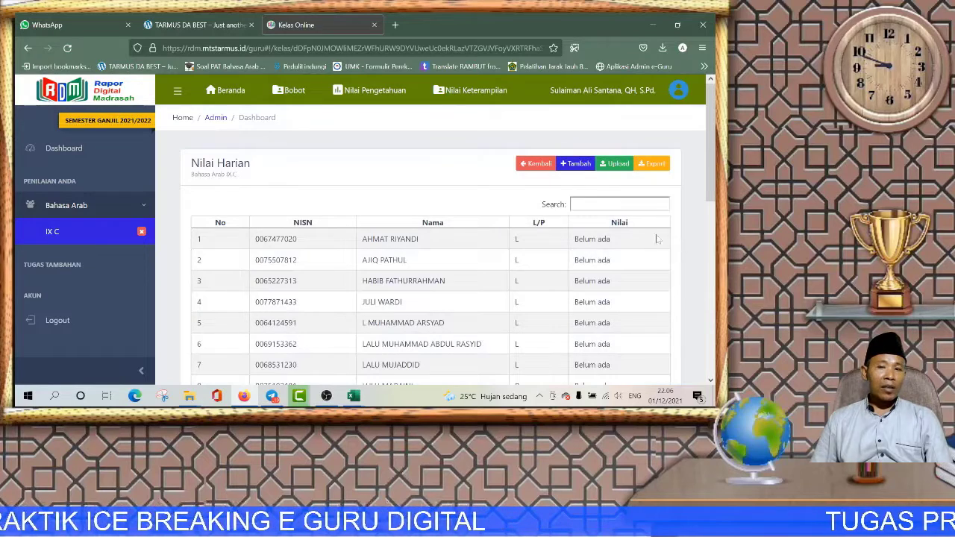
pyautogui.click(618, 165)
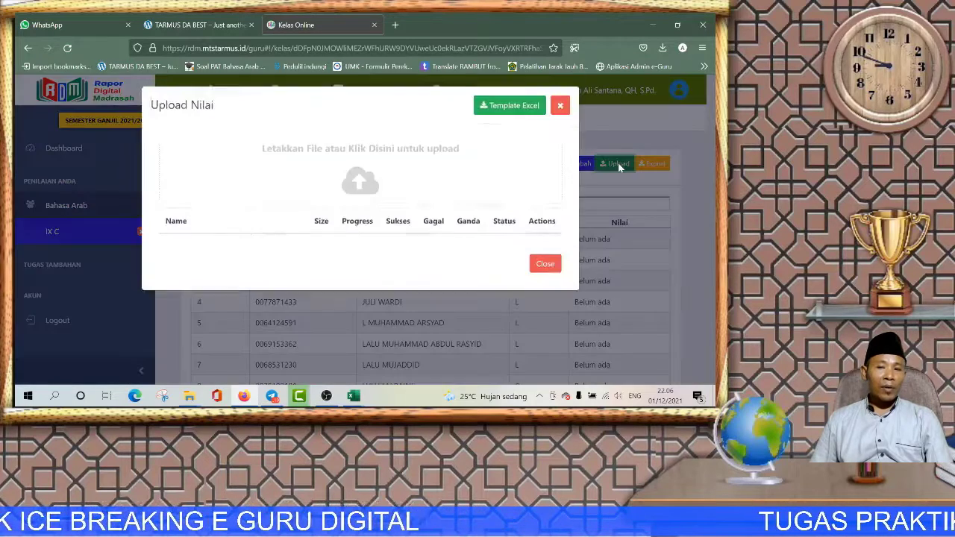
pyautogui.click(362, 182)
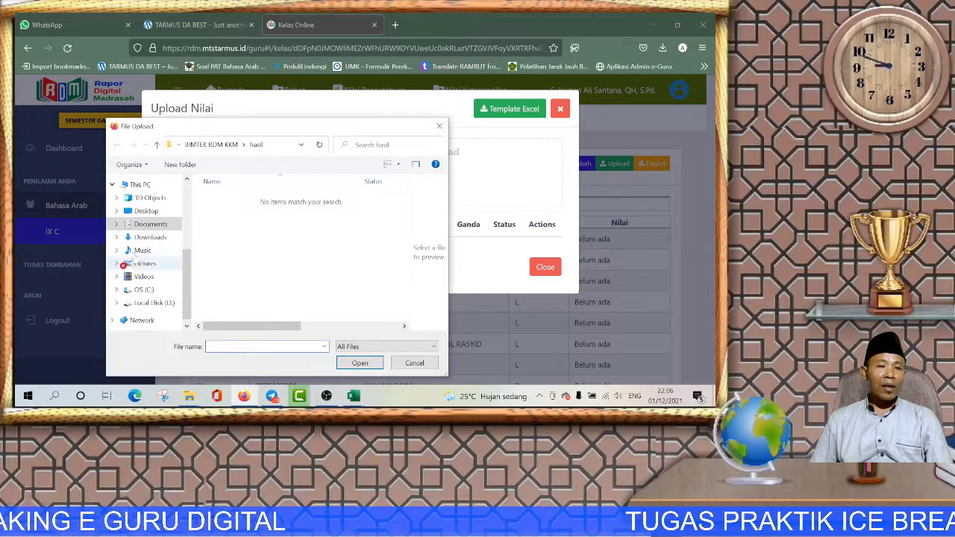
pyautogui.click(155, 226)
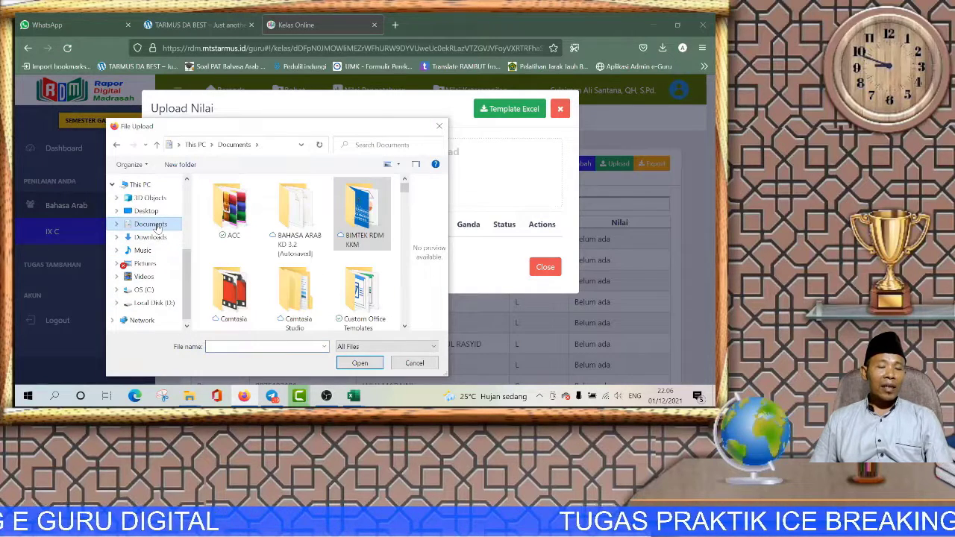
pyautogui.doubleClick(366, 216)
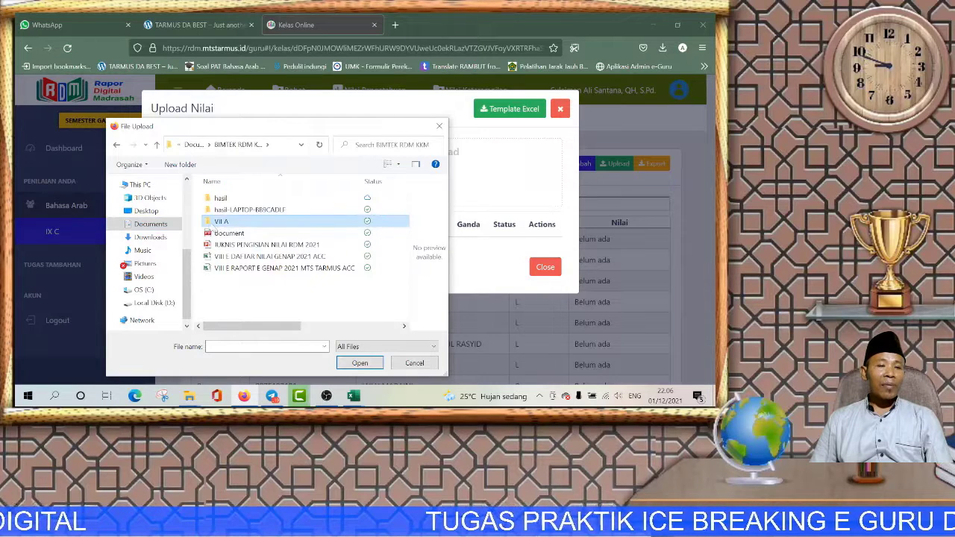
pyautogui.doubleClick(221, 221)
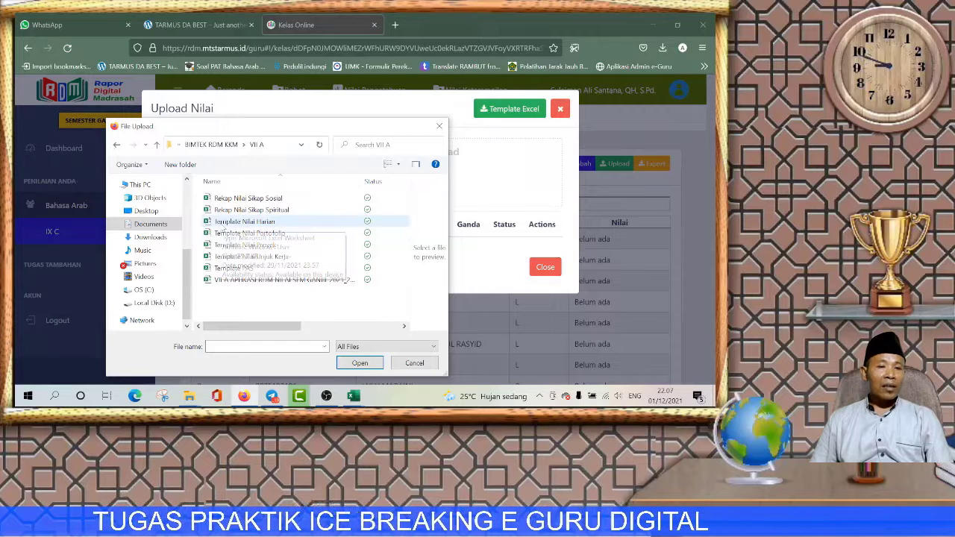
pyautogui.click(216, 226)
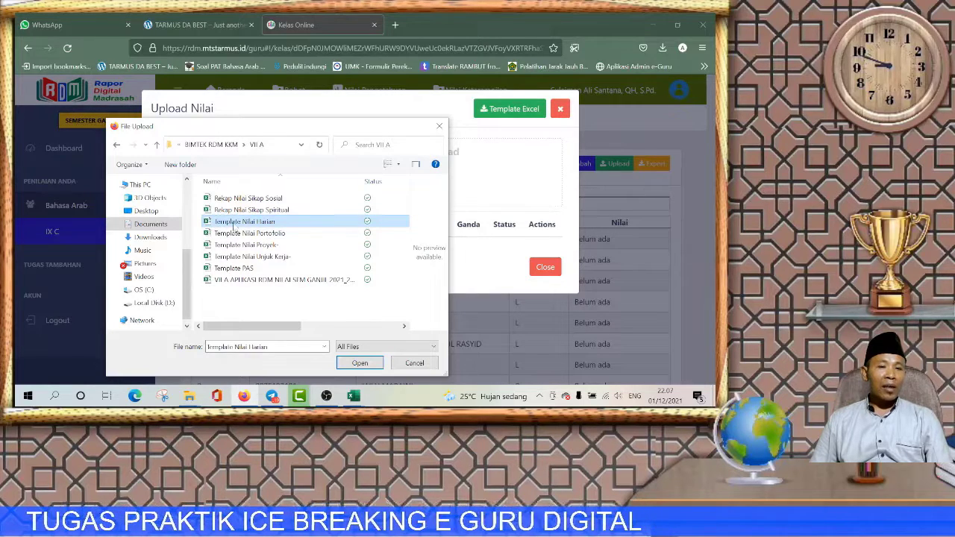
pyautogui.click(365, 364)
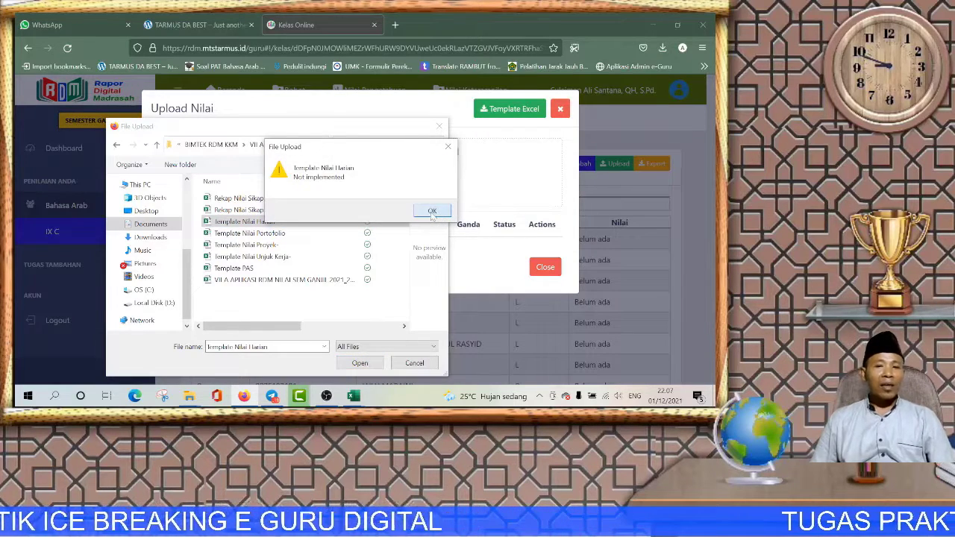
pyautogui.click(434, 214)
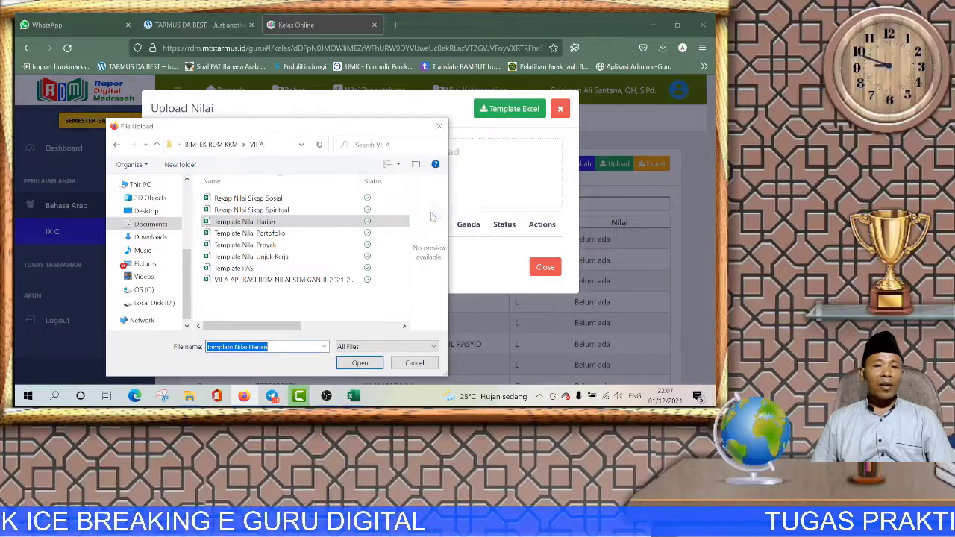
pyautogui.click(441, 128)
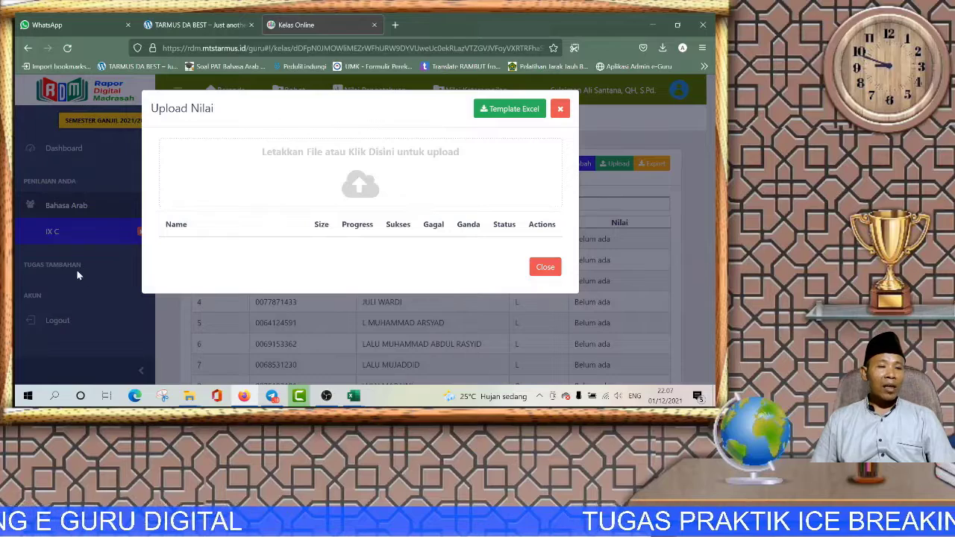
# Step: Close the Upload dialog and go from Nilai Pengetahuan to the PAS/PAT scores page
pyautogui.click(562, 110)
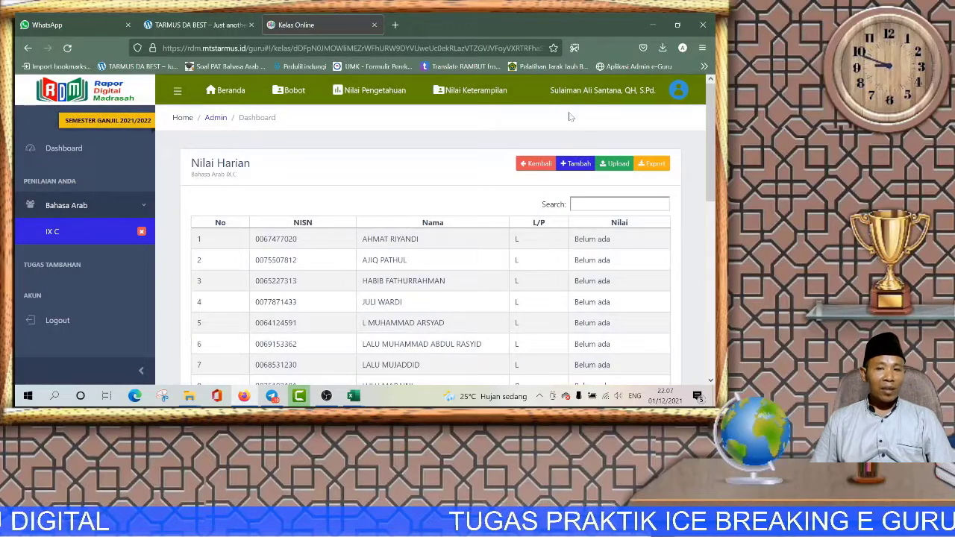
pyautogui.click(534, 165)
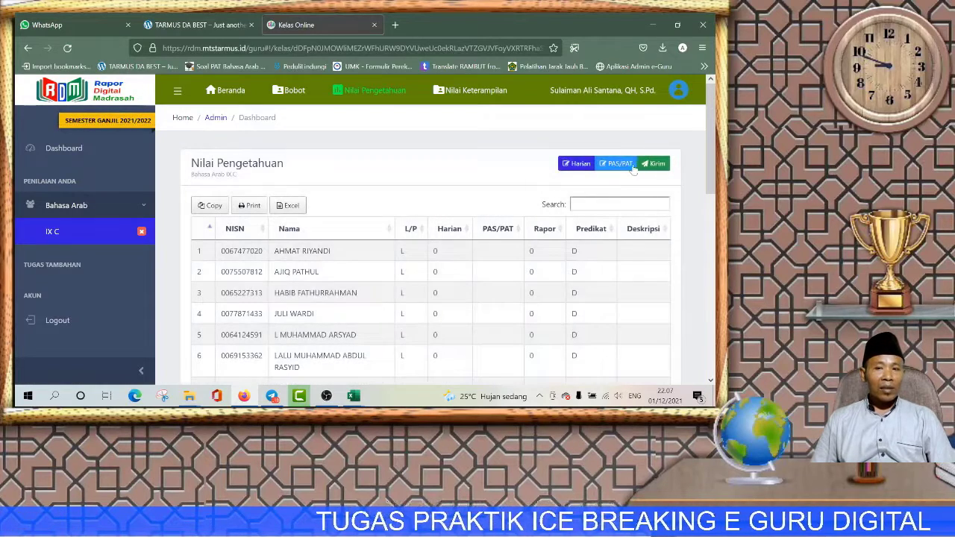
pyautogui.click(624, 165)
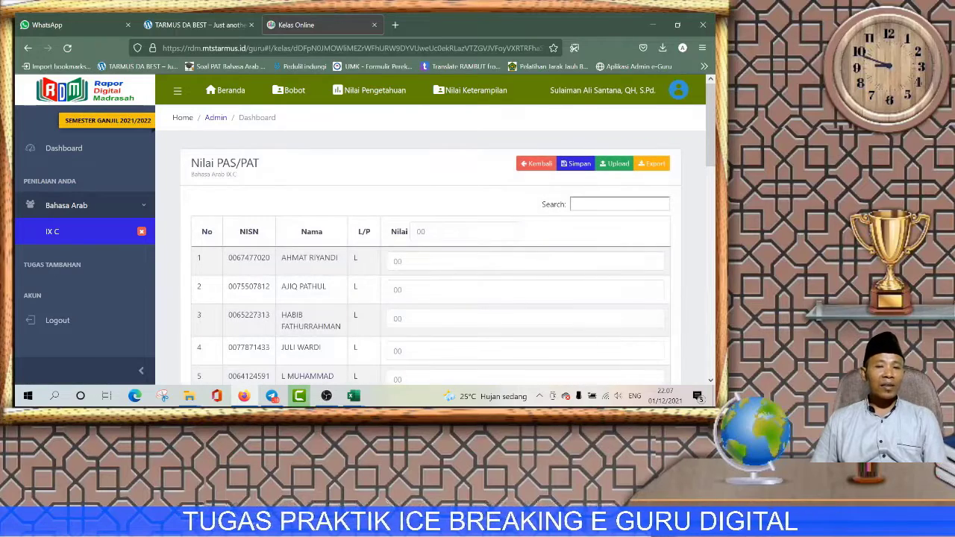
# Step: Browse to BIMTEK RDM KKM > VII A for Template PAS, then cancel and close the Upload dialog
pyautogui.click(617, 164)
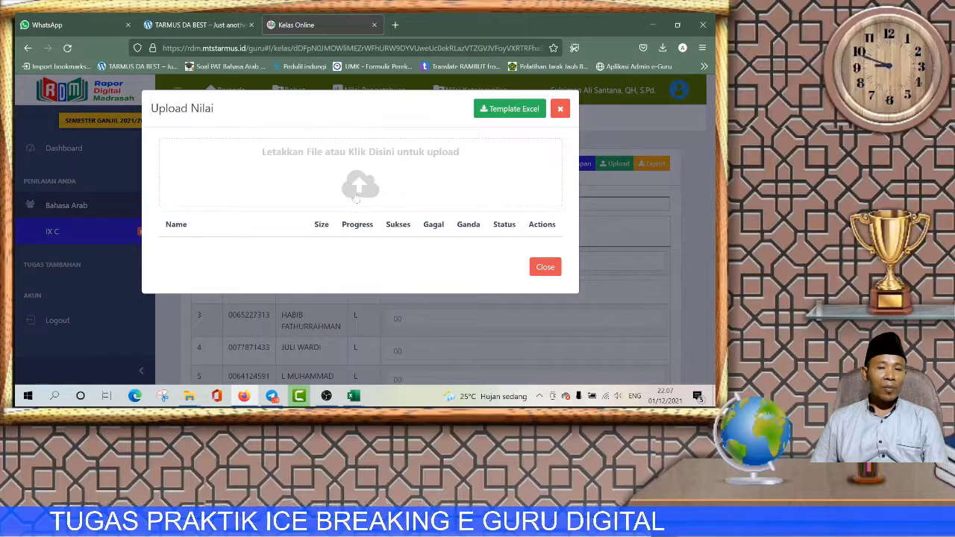
pyautogui.click(357, 190)
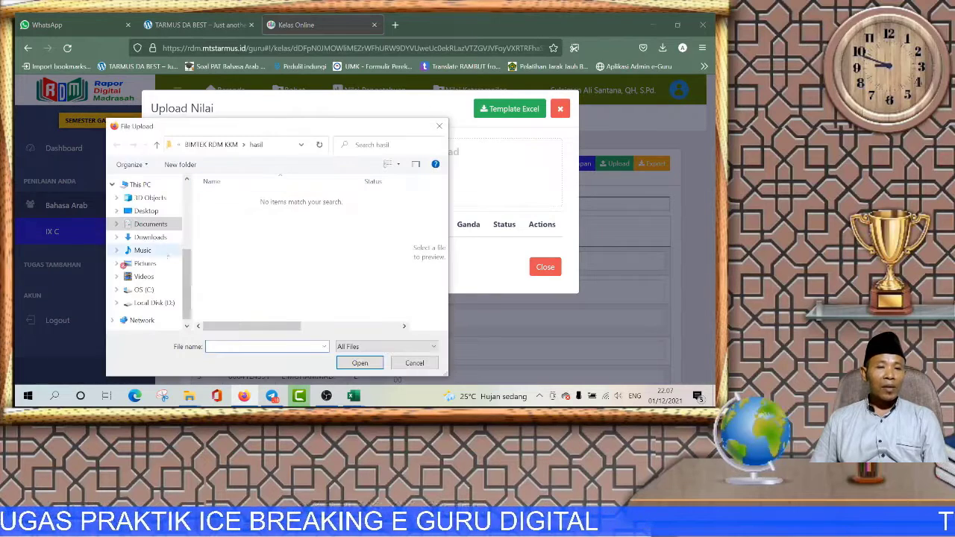
pyautogui.click(150, 225)
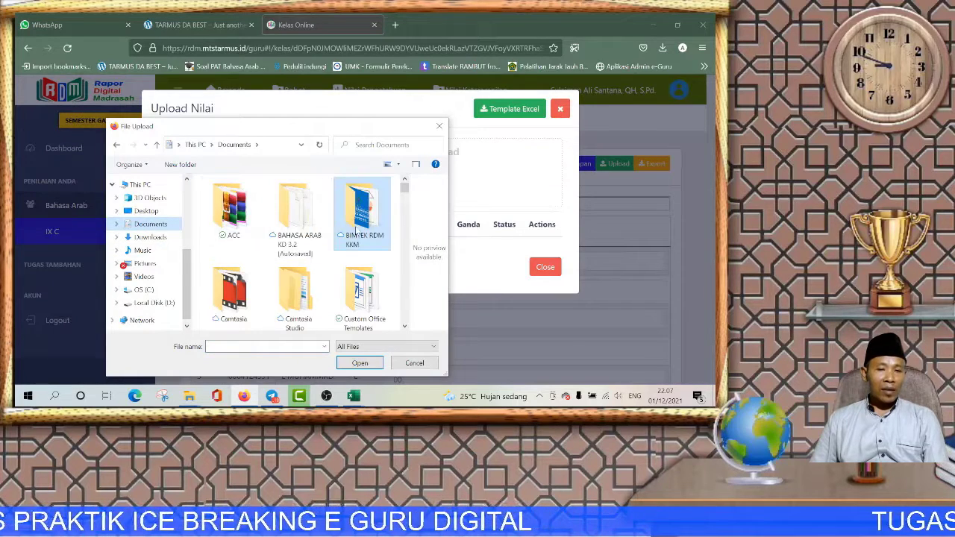
pyautogui.doubleClick(359, 228)
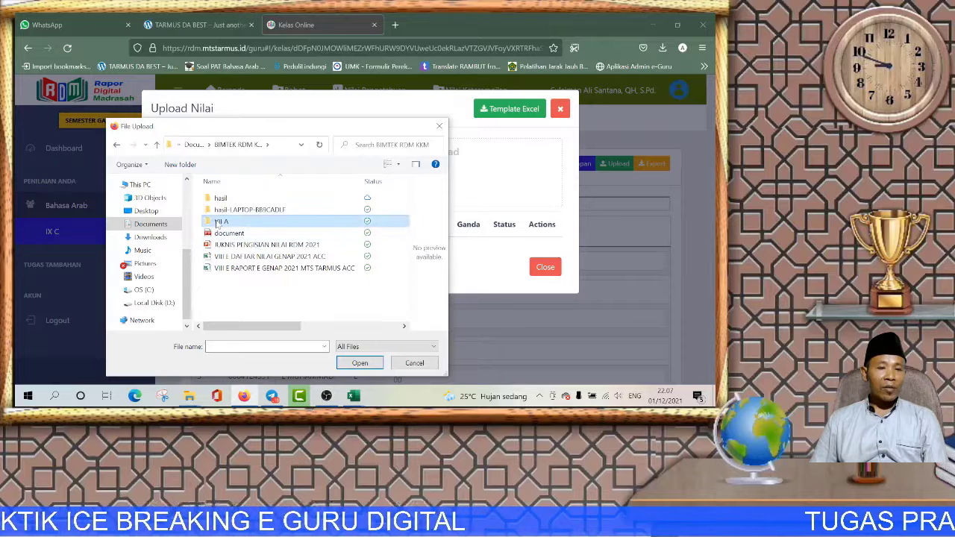
pyautogui.doubleClick(218, 221)
pyautogui.click(227, 271)
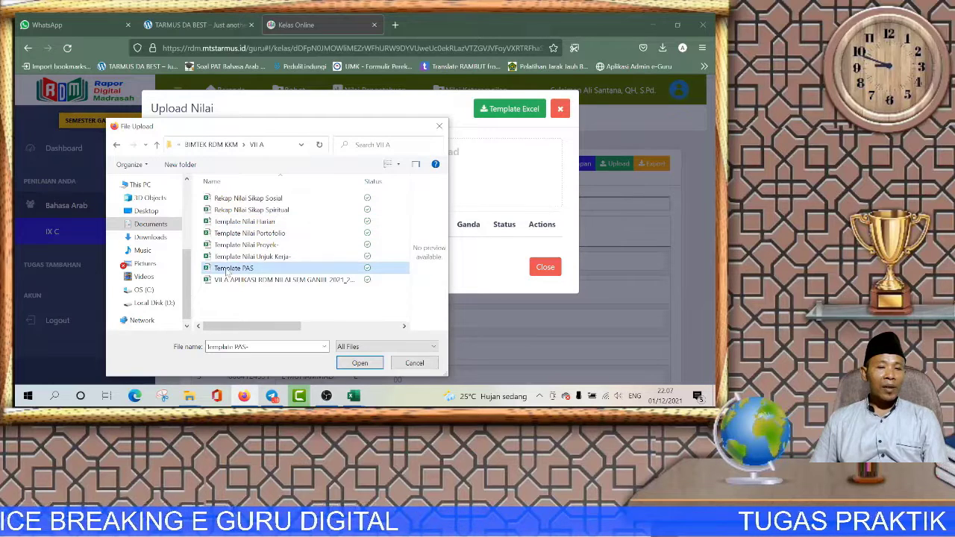
pyautogui.click(421, 366)
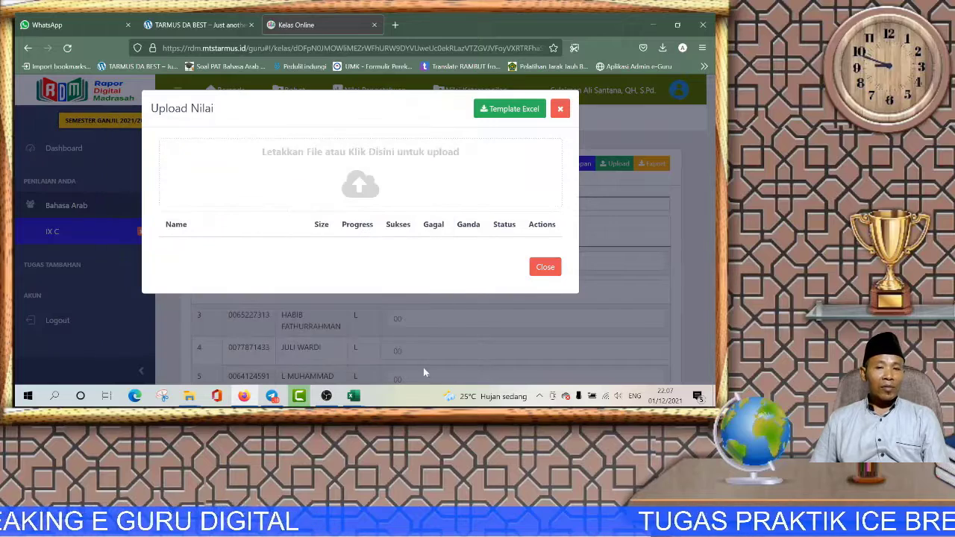
pyautogui.click(562, 110)
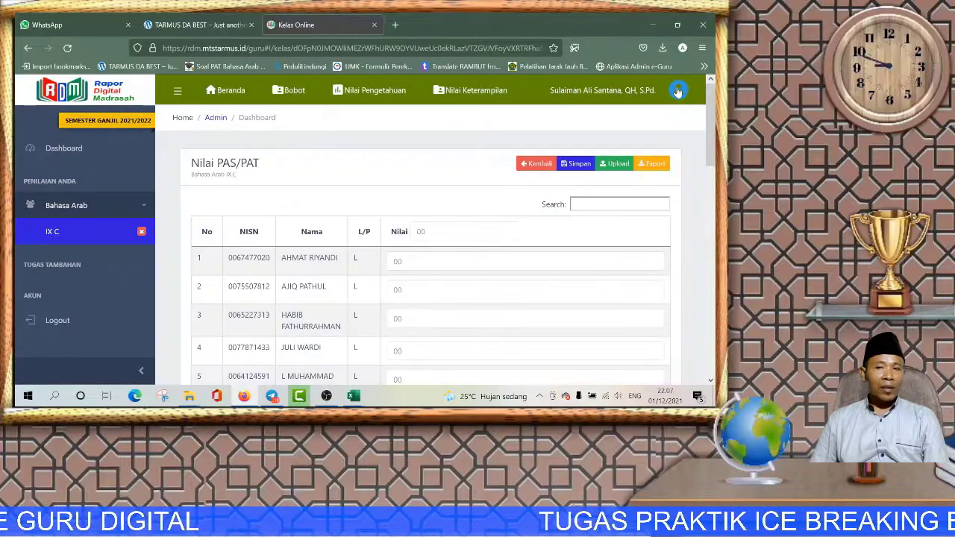
# Step: Log out of the teacher account and log back in with the madrasah admin account
pyautogui.click(677, 91)
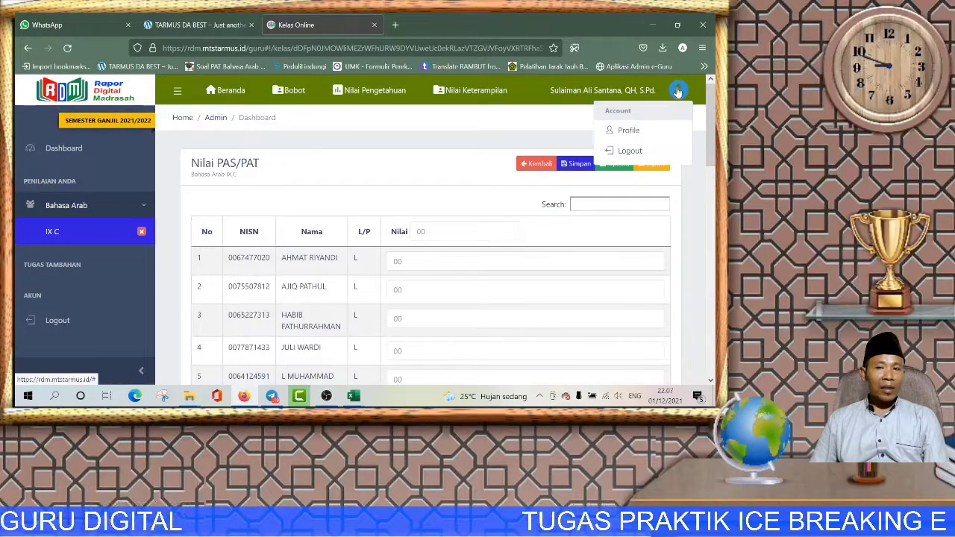
pyautogui.click(625, 150)
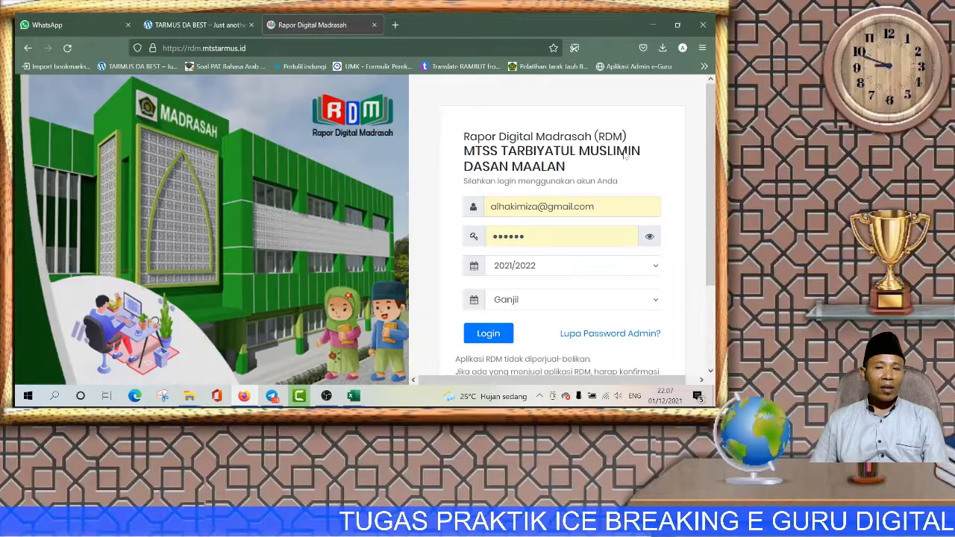
pyautogui.moveTo(600, 207); pyautogui.dragTo(490, 207)
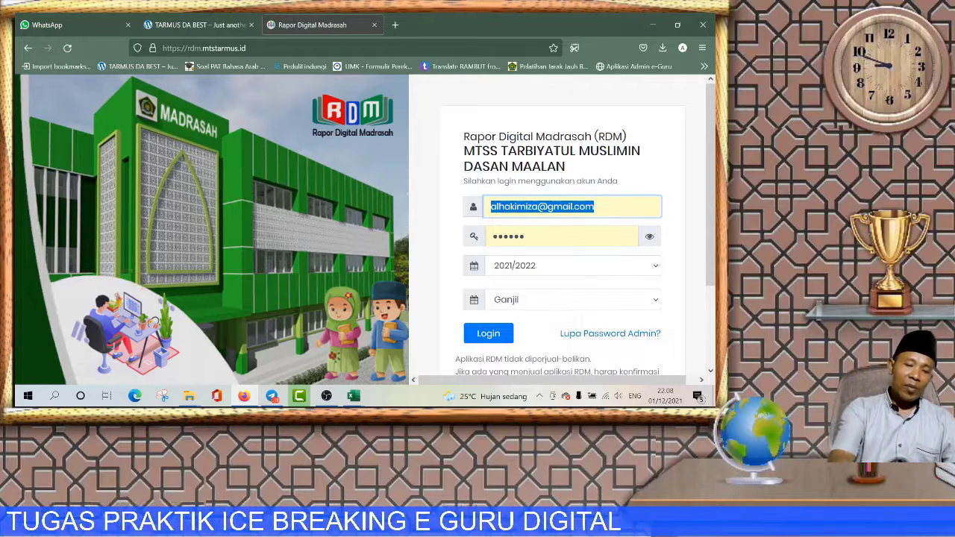
pyautogui.press('Tab')
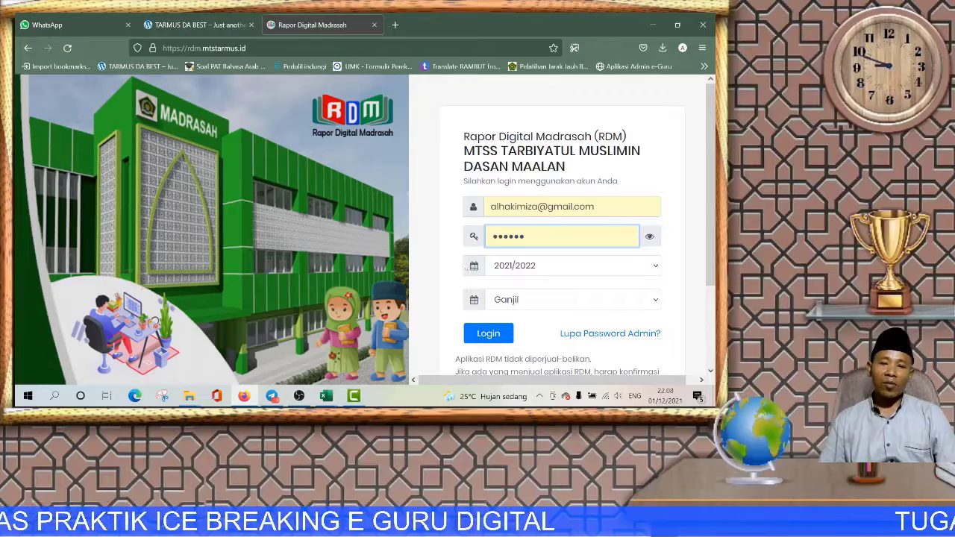
pyautogui.click(489, 328)
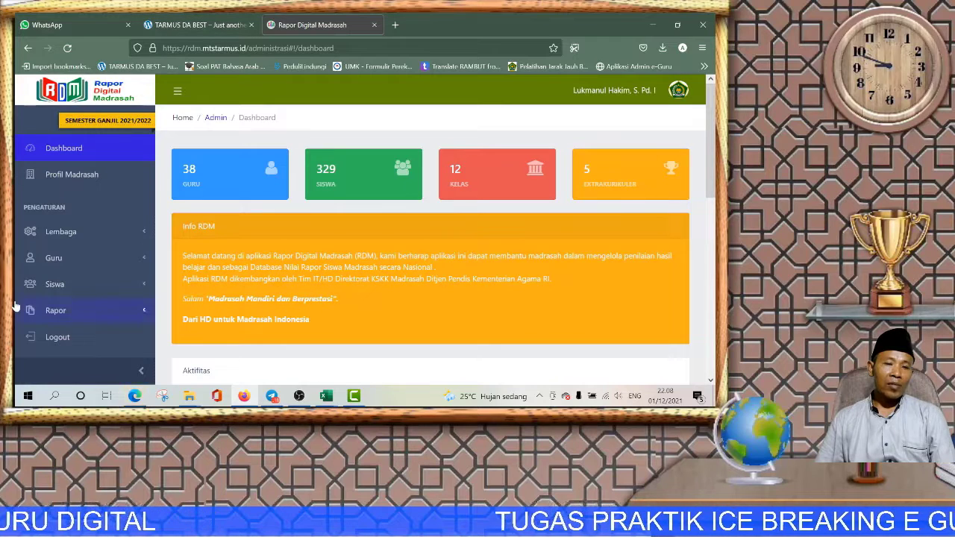
# Step: Expand teacher management, scroll through the Data Guru table, and log out of the admin account
pyautogui.click(53, 258)
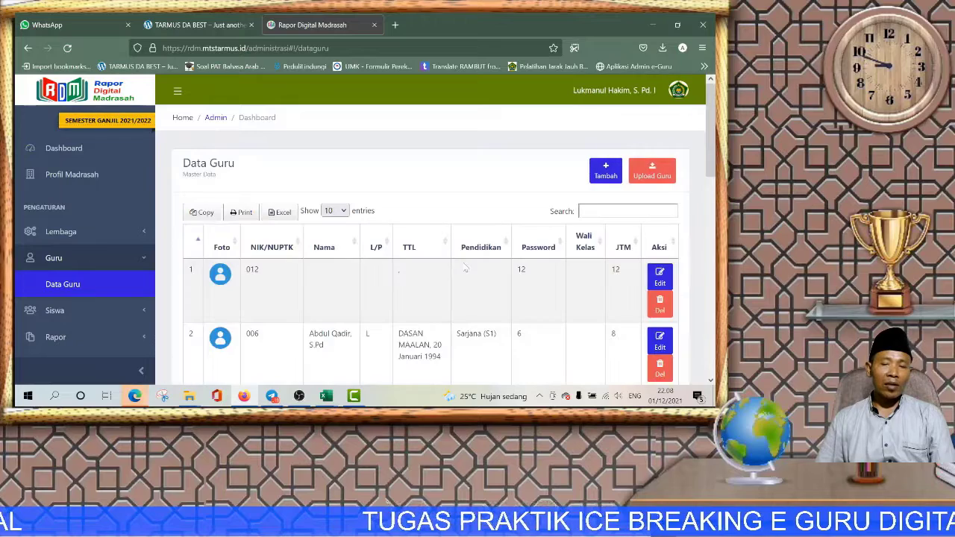
pyautogui.scroll(-4, 466, 279)
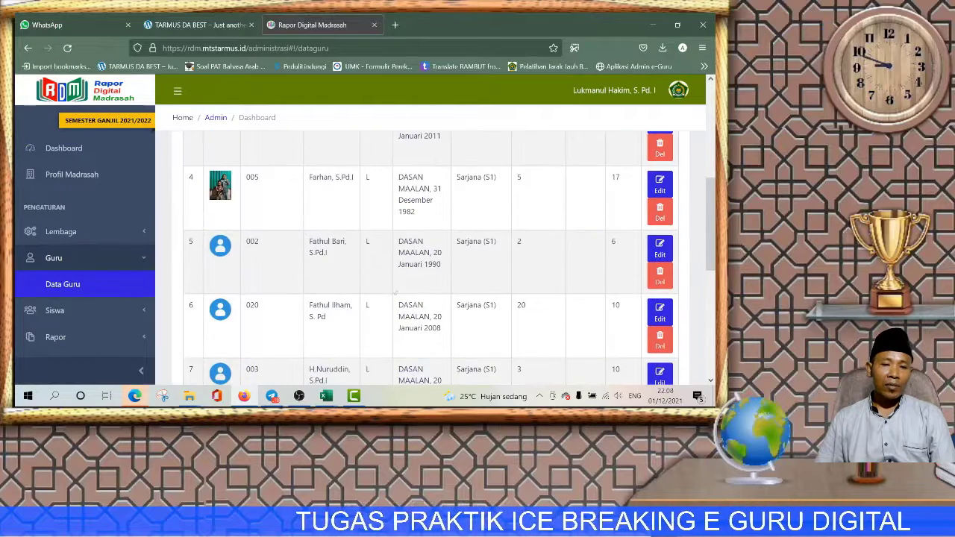
pyautogui.scroll(-2, 327, 285)
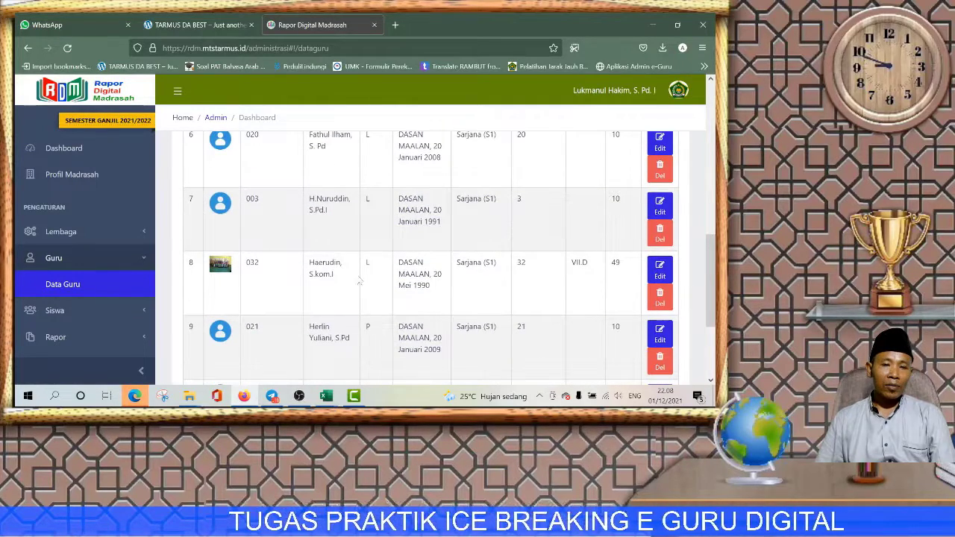
pyautogui.scroll(-2, 368, 275)
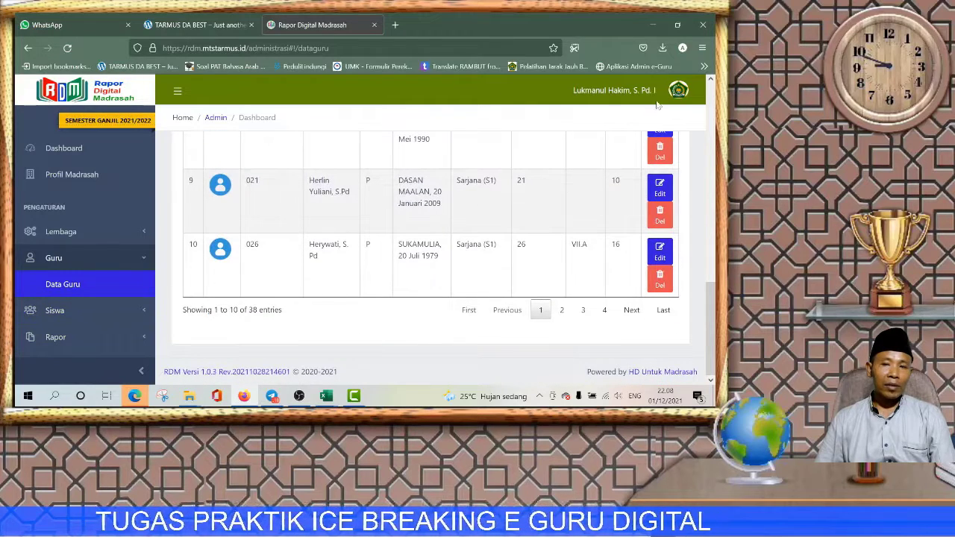
pyautogui.click(676, 91)
pyautogui.click(634, 152)
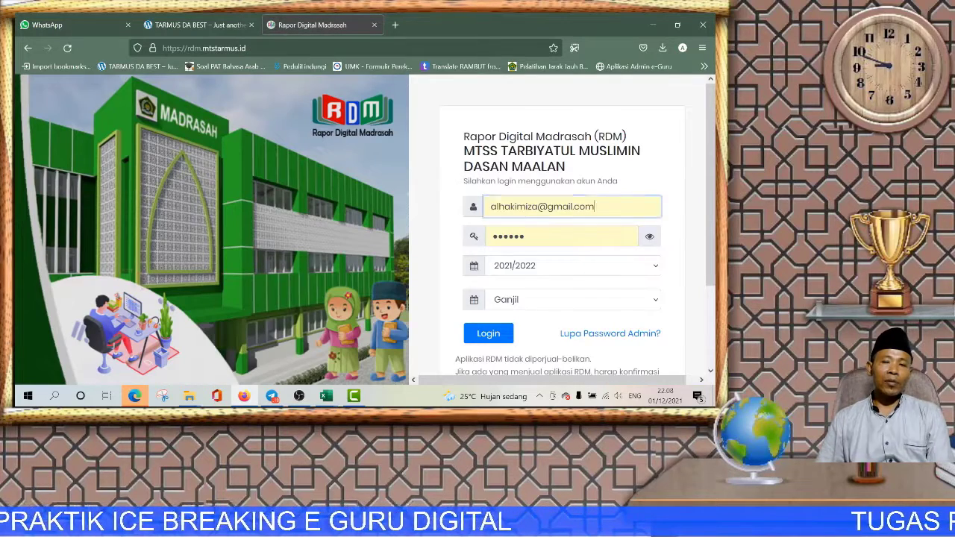
# Step: Log in with another teacher's username and password, then decline Firefox's save-login prompt
pyautogui.moveTo(599, 206); pyautogui.dragTo(490, 207)
pyautogui.write('026')
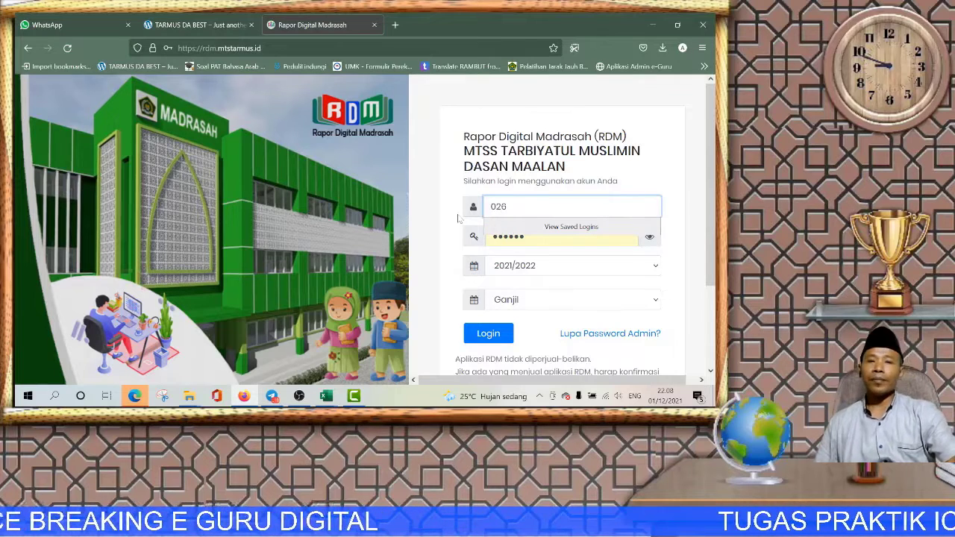
pyautogui.press('Tab')
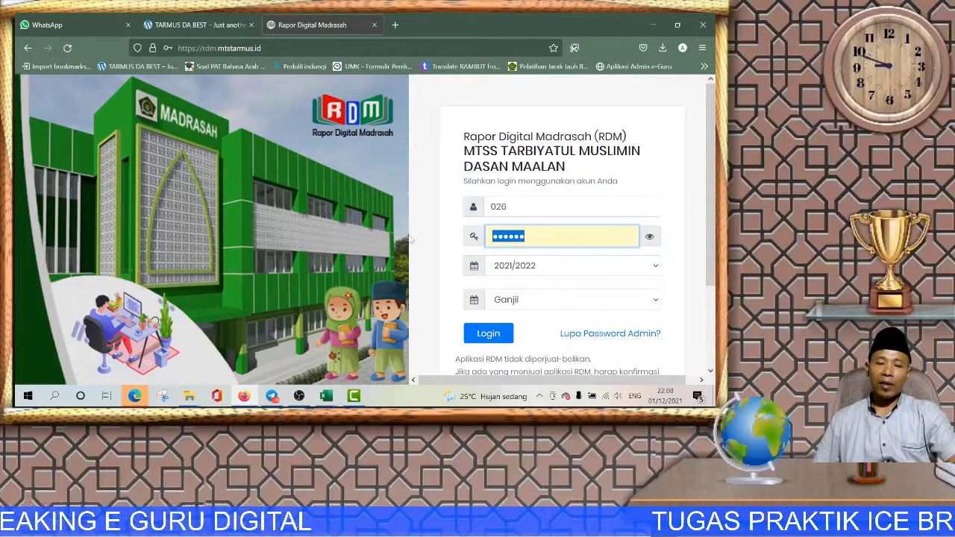
pyautogui.write('0')
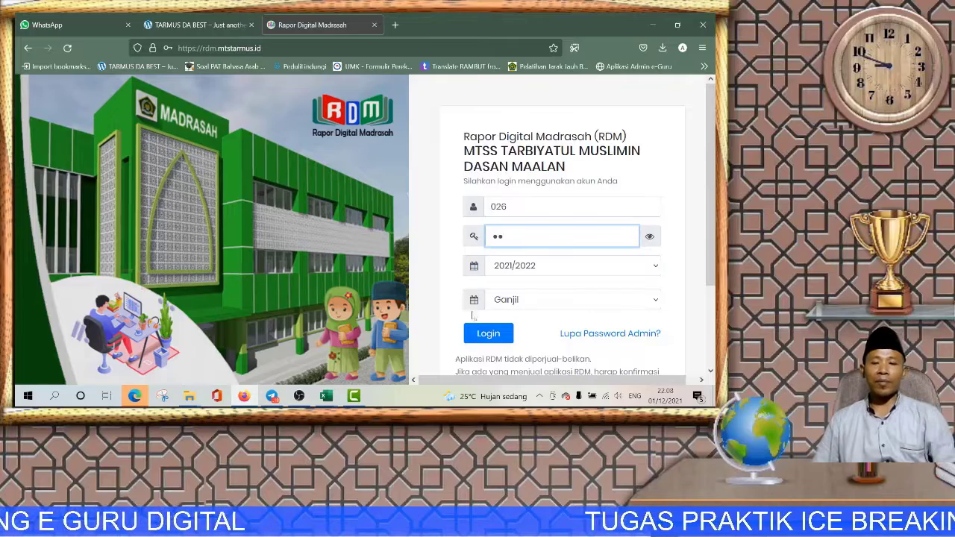
pyautogui.click(486, 330)
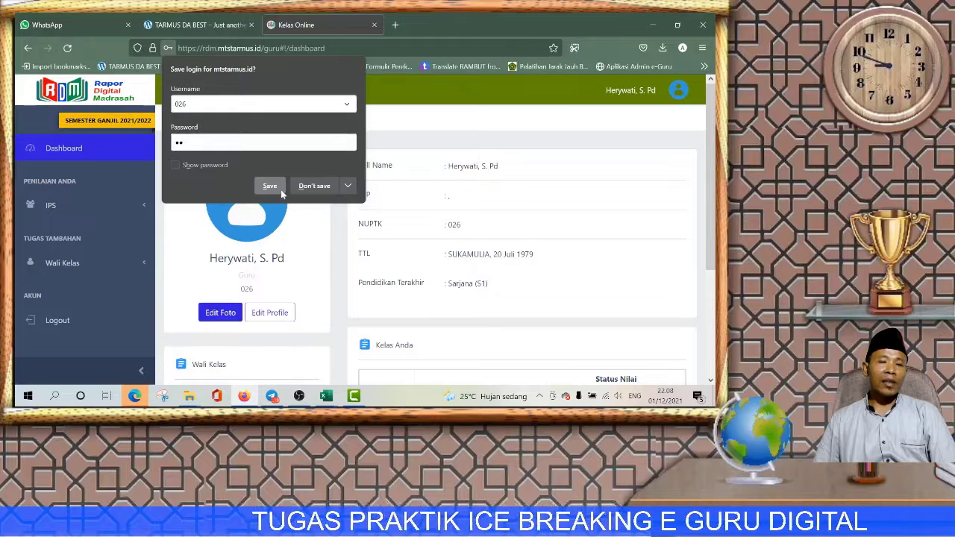
pyautogui.click(306, 188)
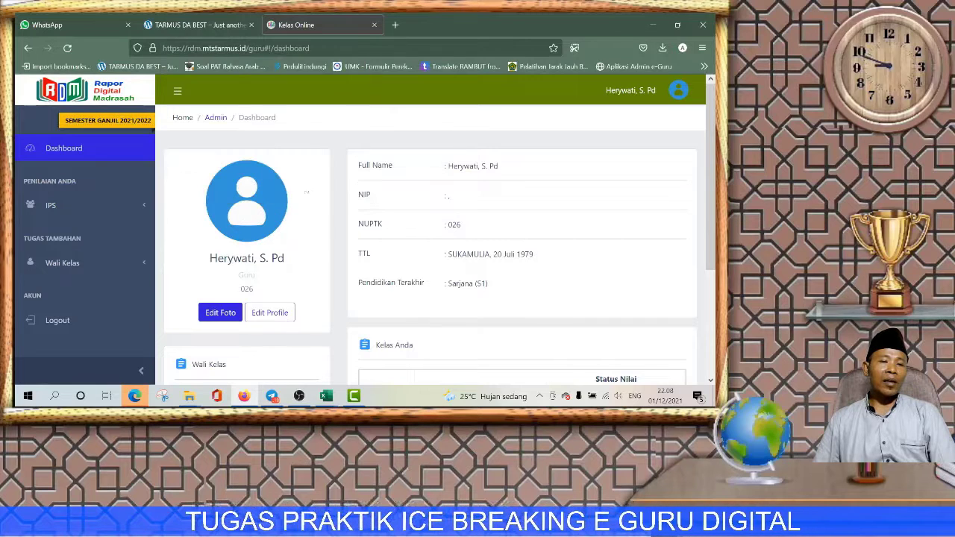
# Step: Open IPS class VII A, save its Harian 60% / PAS/PAT 40% Bobot, and view Nilai Pengetahuan
pyautogui.click(50, 206)
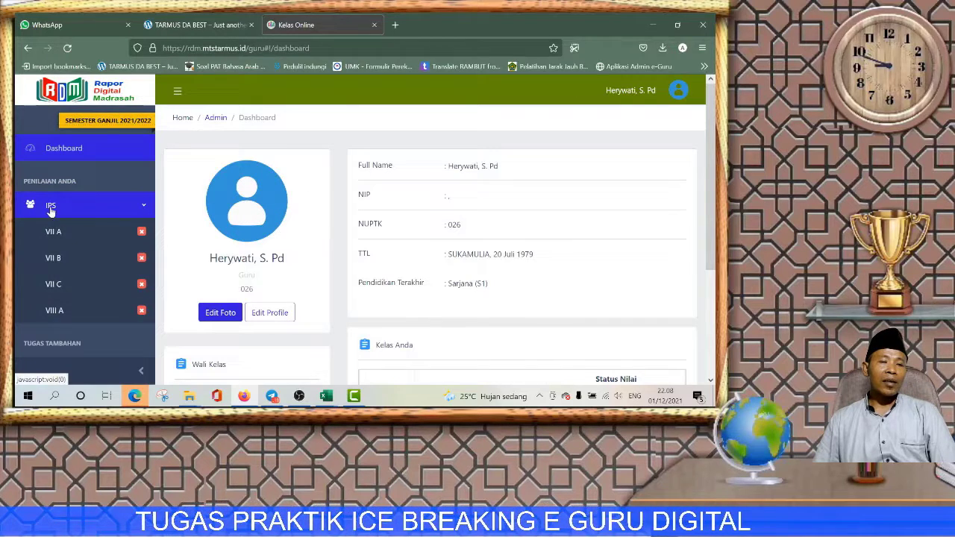
pyautogui.click(77, 239)
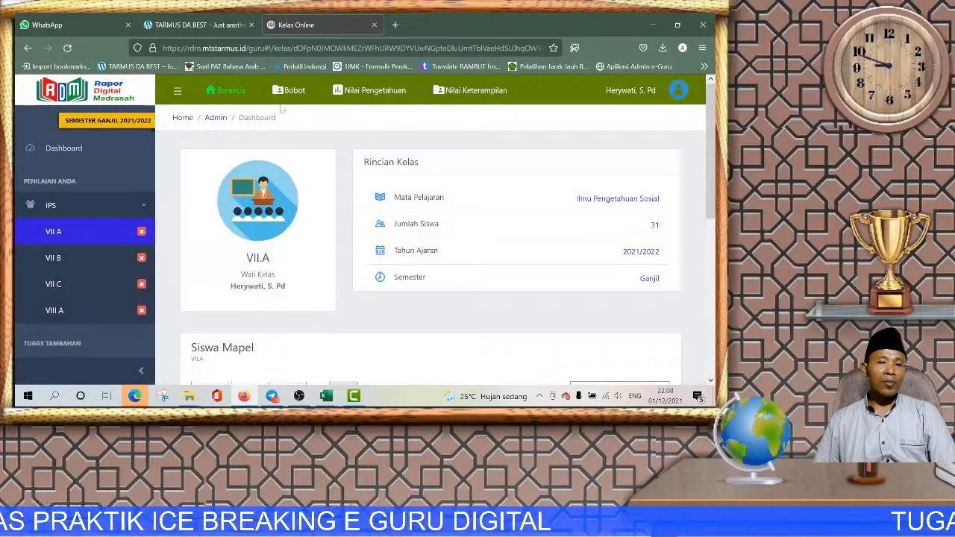
pyautogui.click(291, 91)
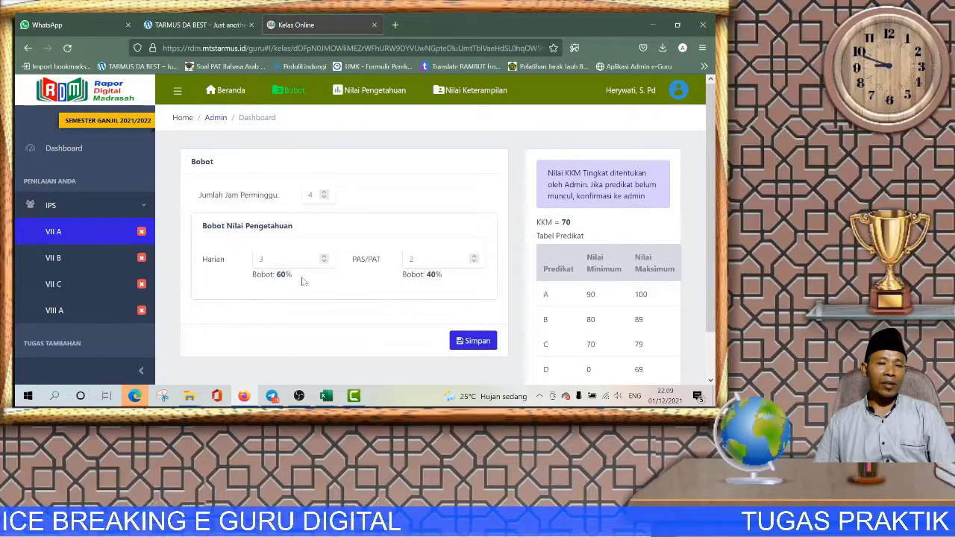
pyautogui.click(490, 338)
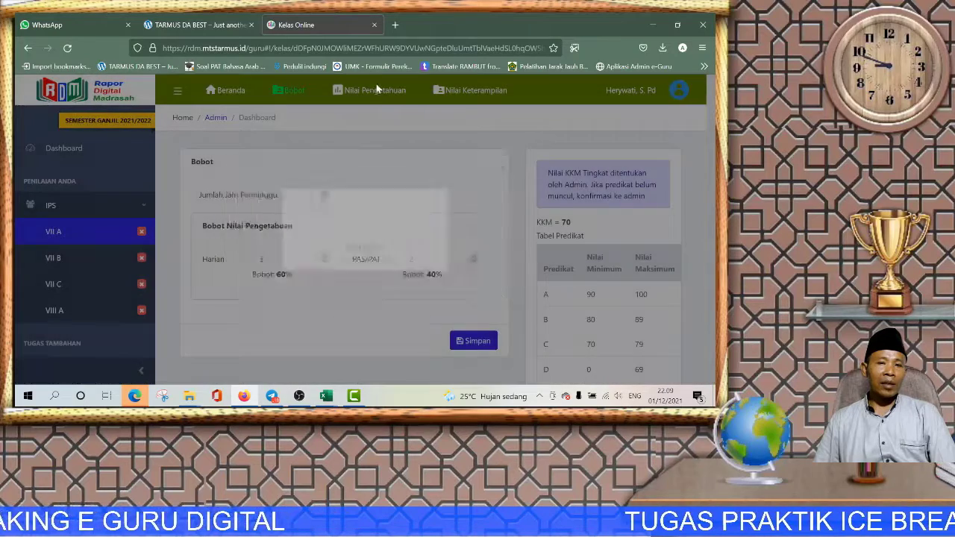
pyautogui.click(369, 91)
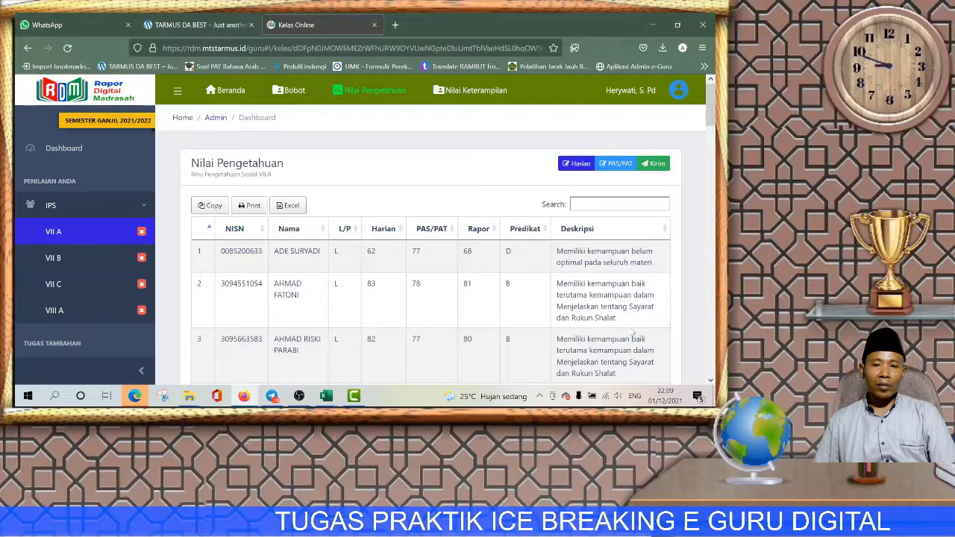
# Step: Delete the PH 4, PH 3, PH 2 and PH 1 daily-score columns, confirming each with Ya, Hapus!
pyautogui.click(578, 165)
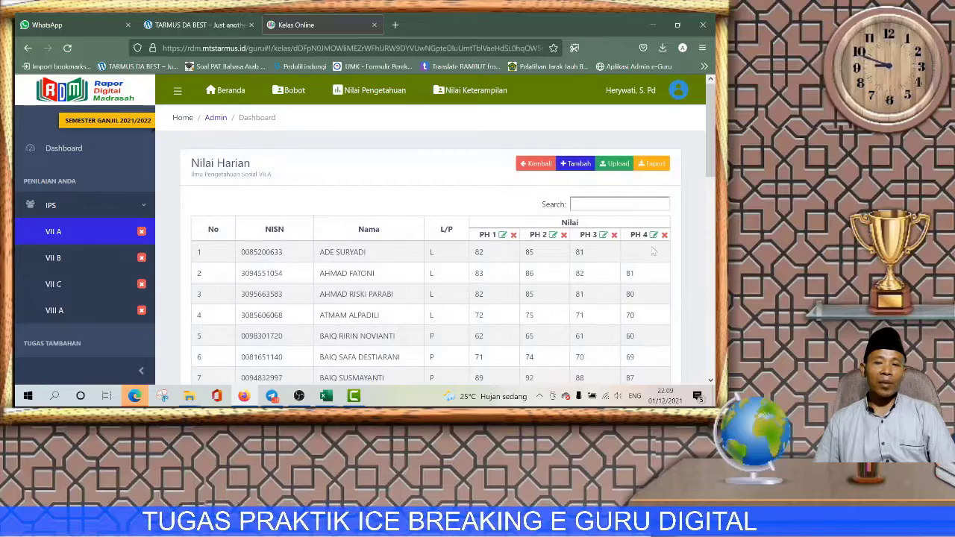
pyautogui.click(664, 235)
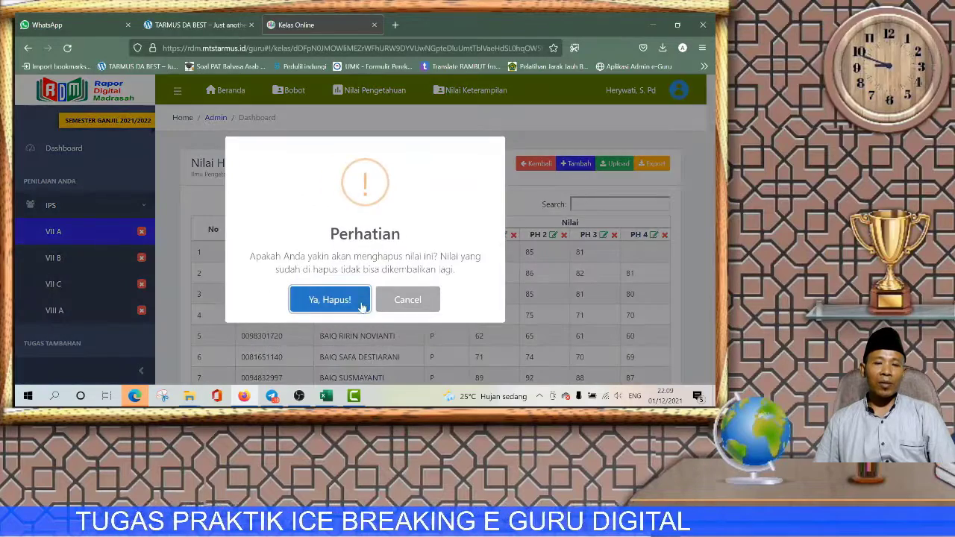
pyautogui.click(326, 298)
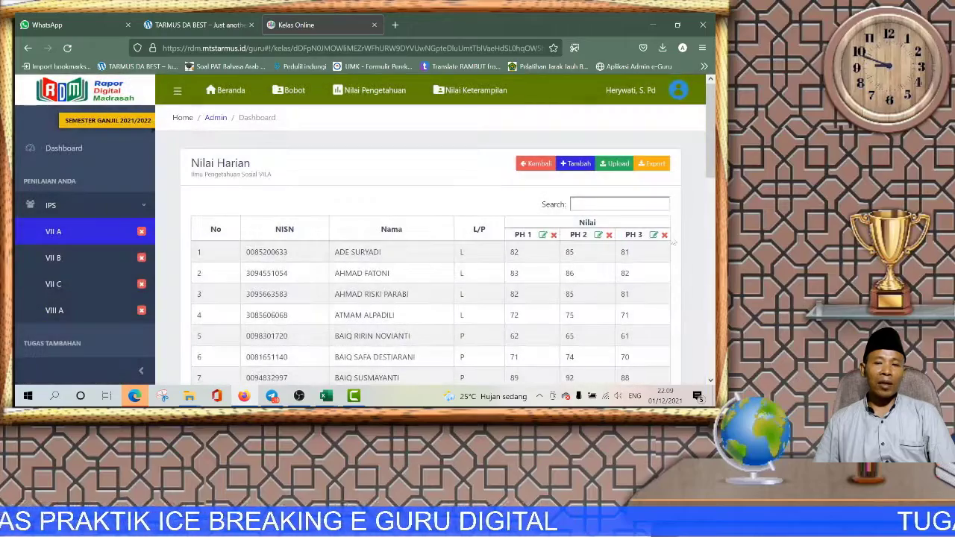
pyautogui.click(665, 235)
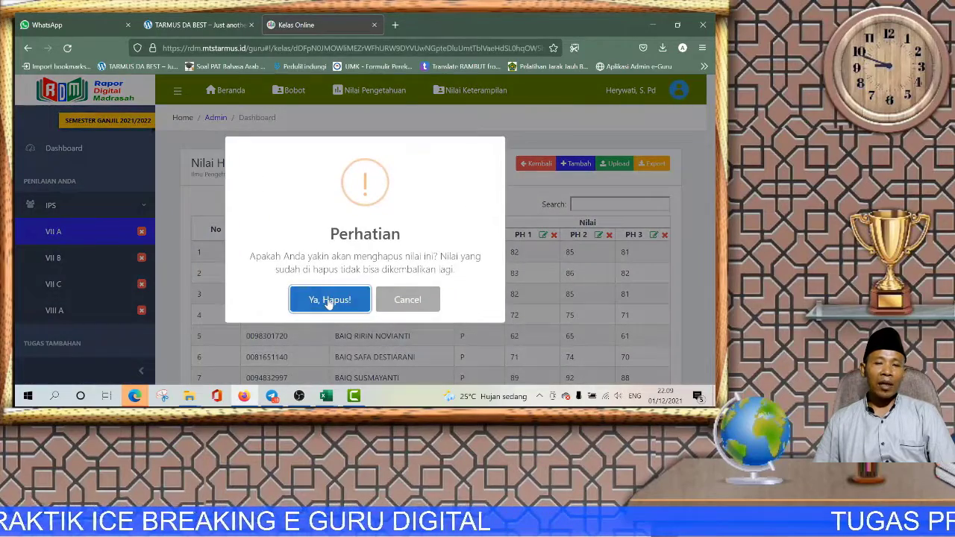
pyautogui.click(328, 299)
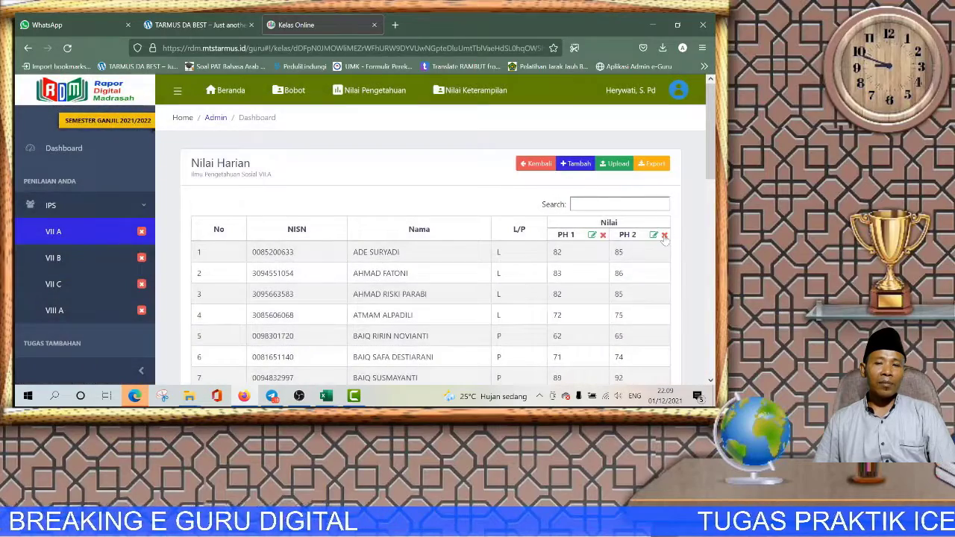
pyautogui.click(665, 235)
pyautogui.click(326, 299)
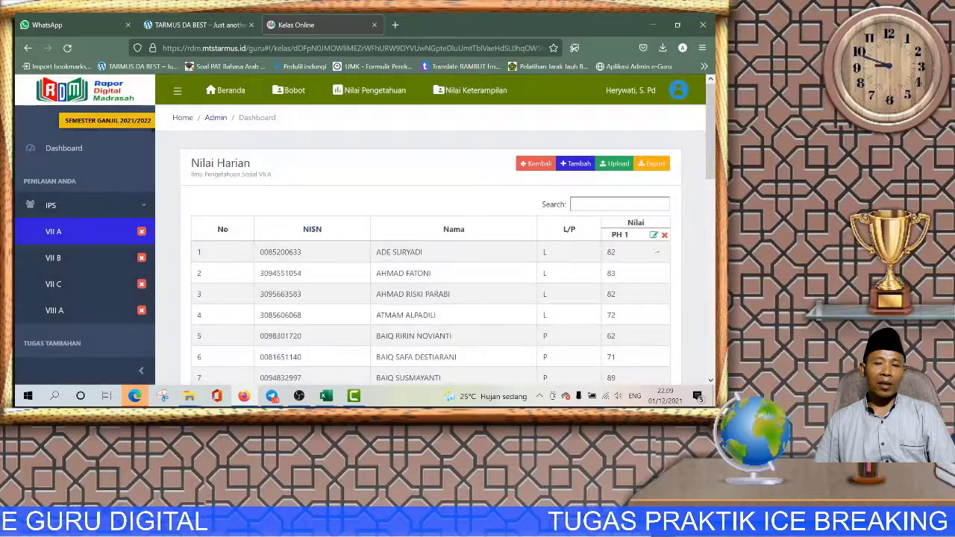
pyautogui.click(665, 235)
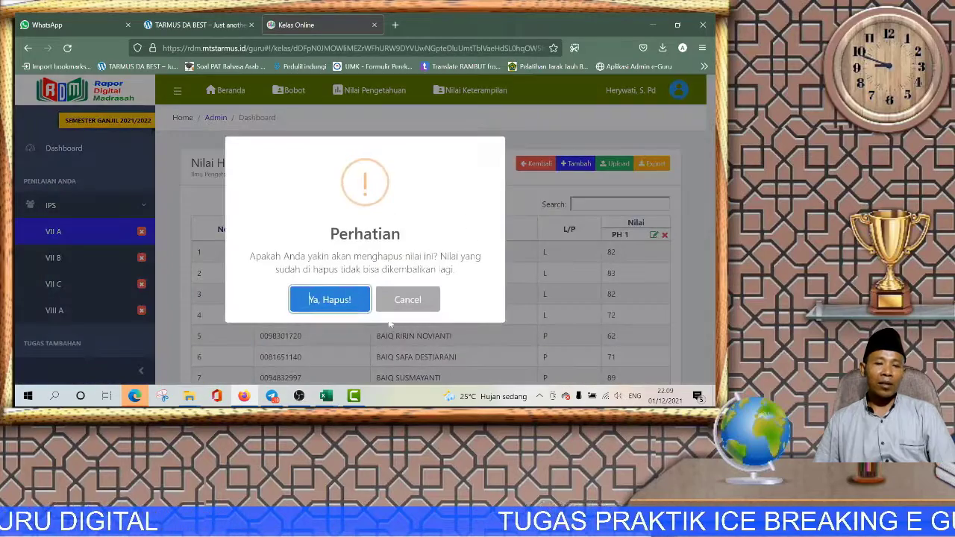
pyautogui.click(332, 303)
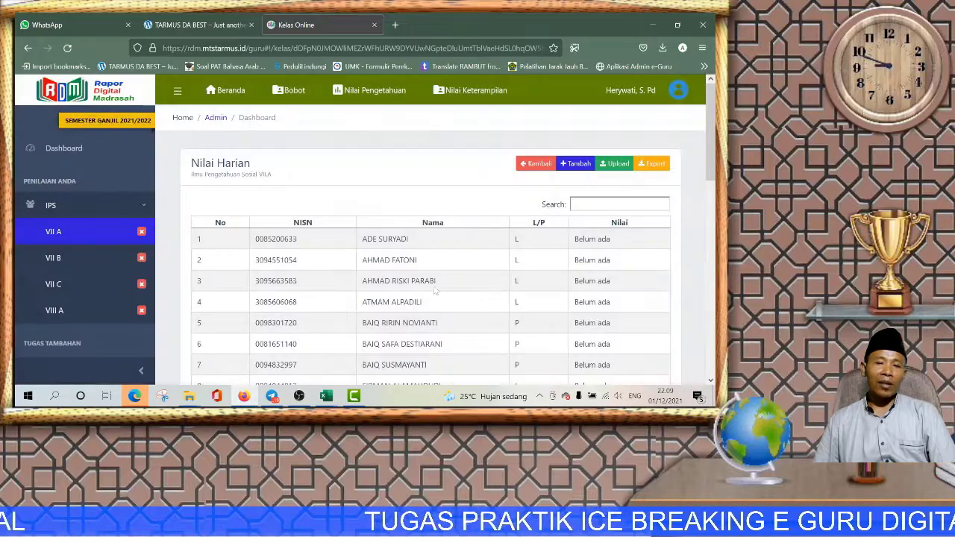
# Step: Go back and reopen the Harian list to confirm every score reads Belum ada
pyautogui.click(537, 163)
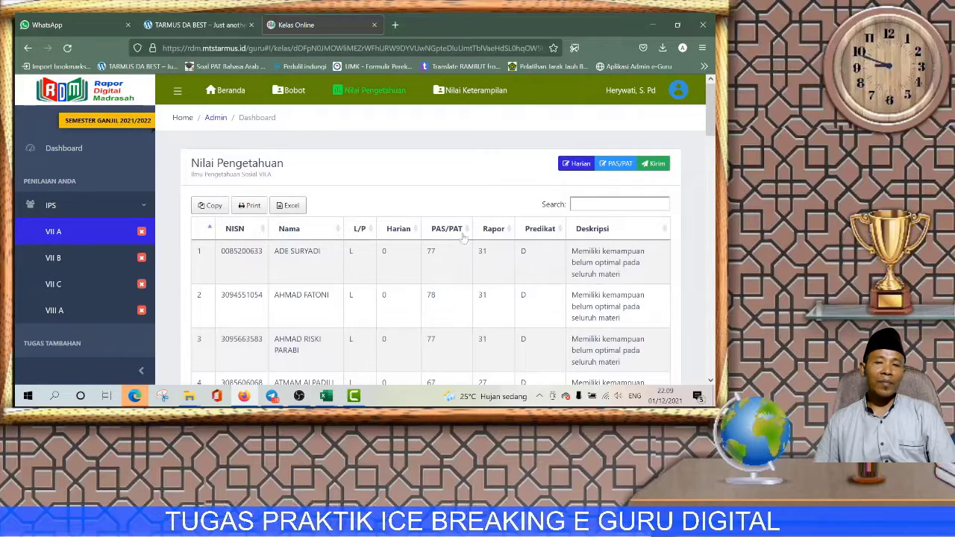
pyautogui.click(576, 165)
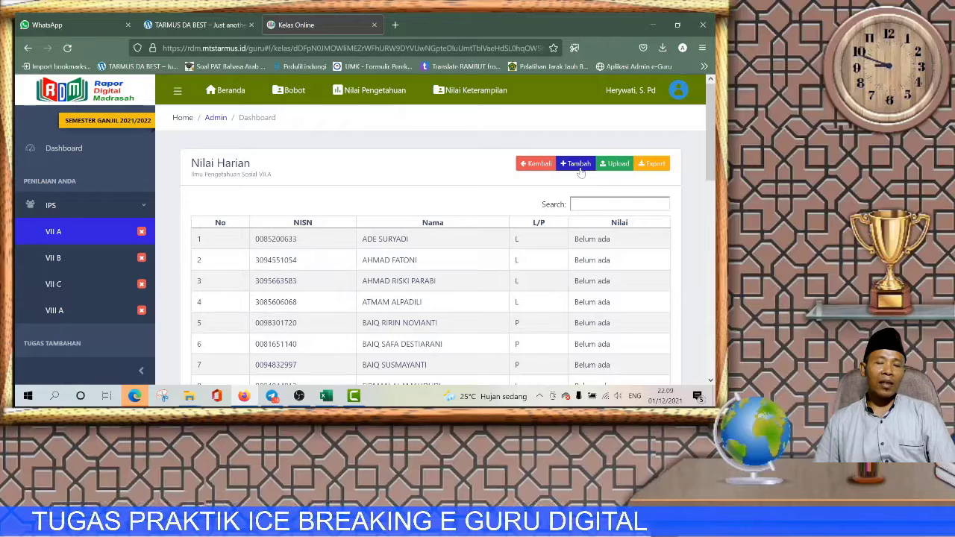
pyautogui.click(617, 164)
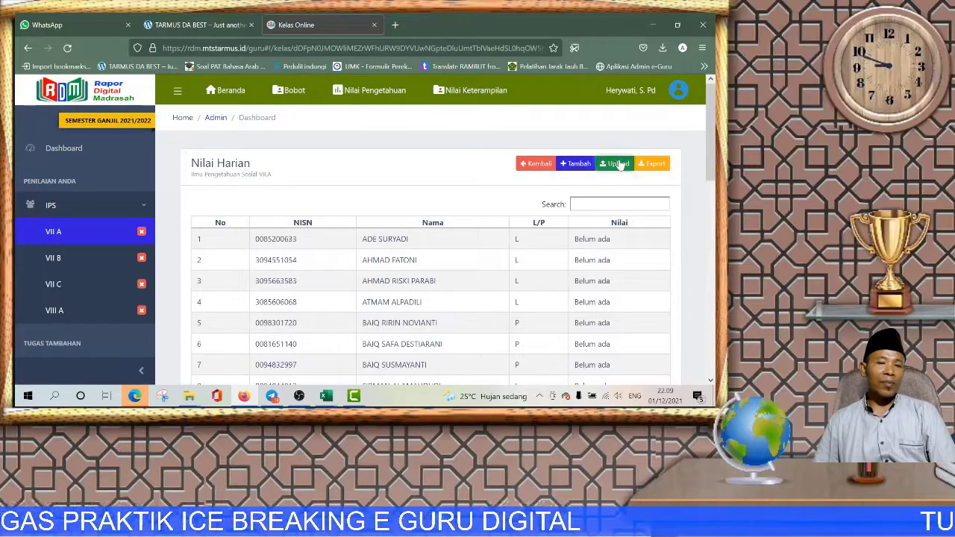
# Step: Browse the upload file chooser to the Documents › ACC › VII A folder
pyautogui.click(358, 189)
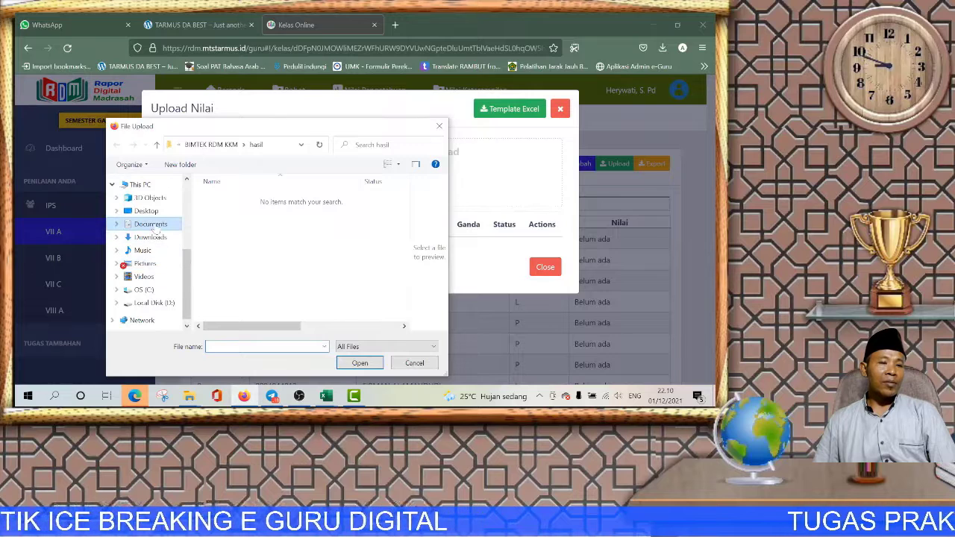
pyautogui.click(155, 226)
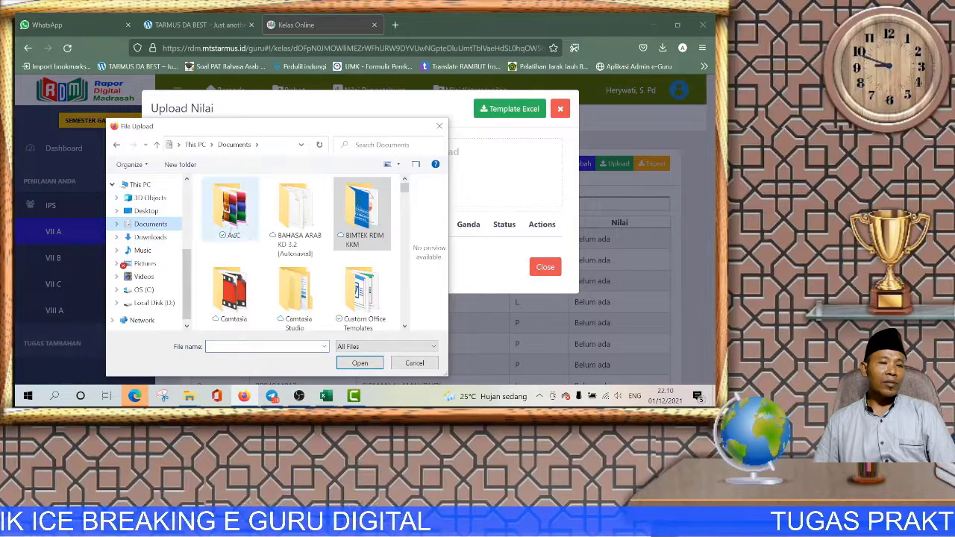
pyautogui.click(361, 219)
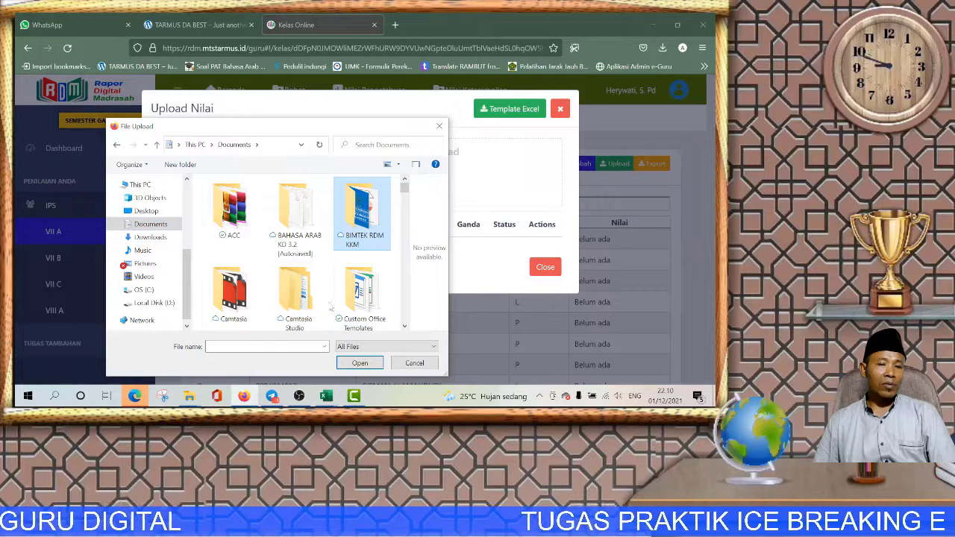
pyautogui.doubleClick(233, 216)
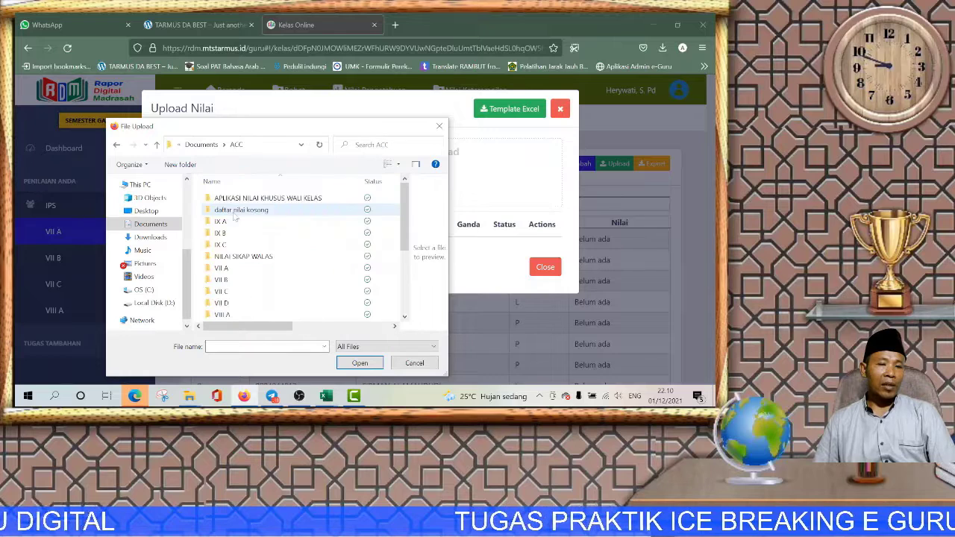
pyautogui.doubleClick(228, 270)
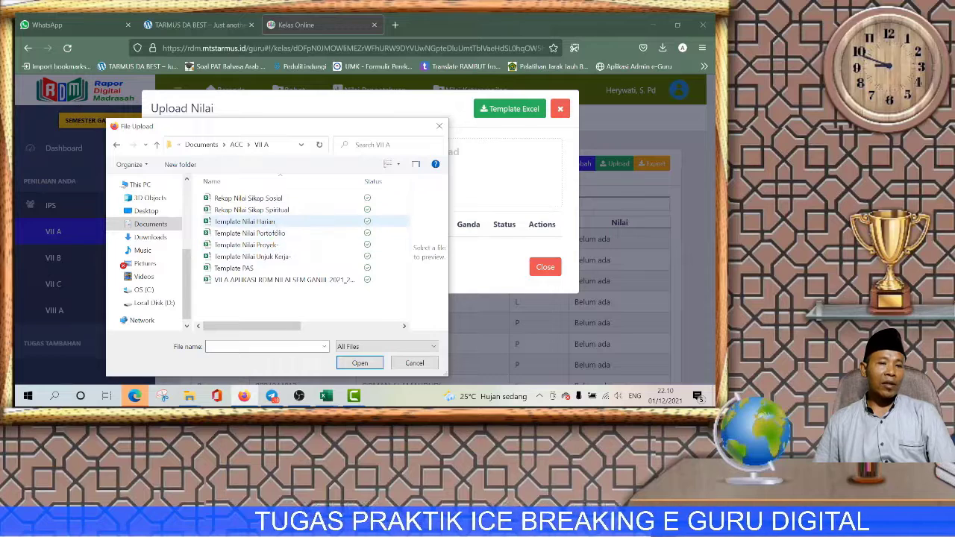
# Step: Upload Template Nilai Harian, then delete its failed row and browse for a file again
pyautogui.click(259, 224)
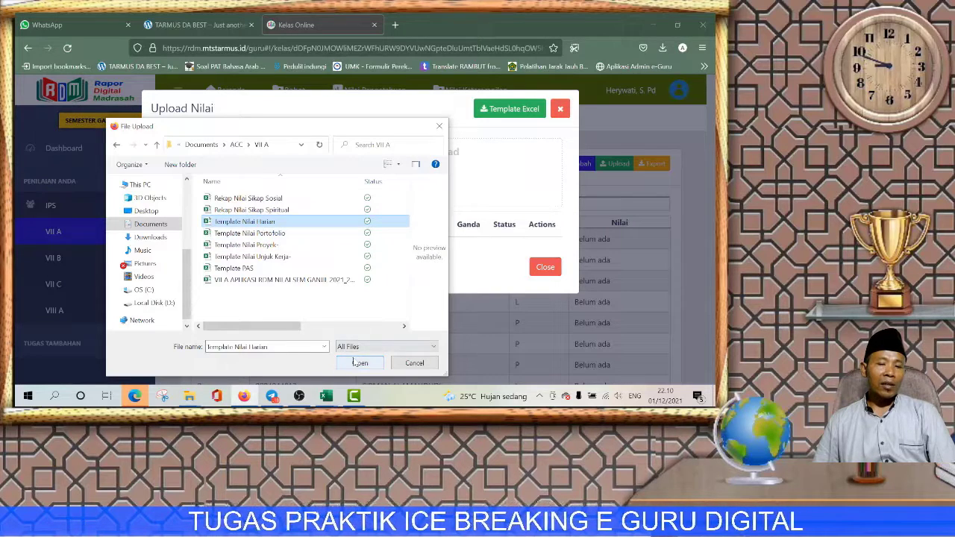
pyautogui.click(355, 361)
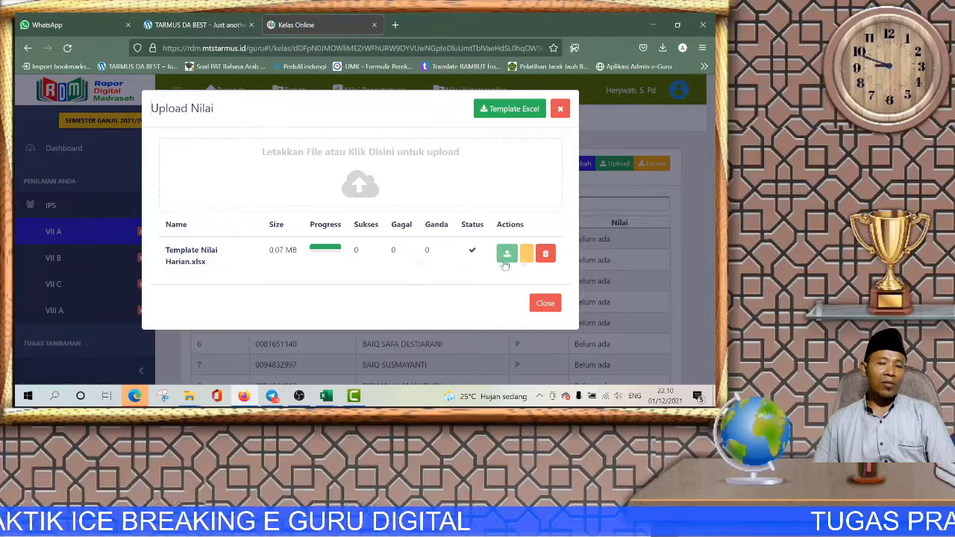
pyautogui.click(546, 255)
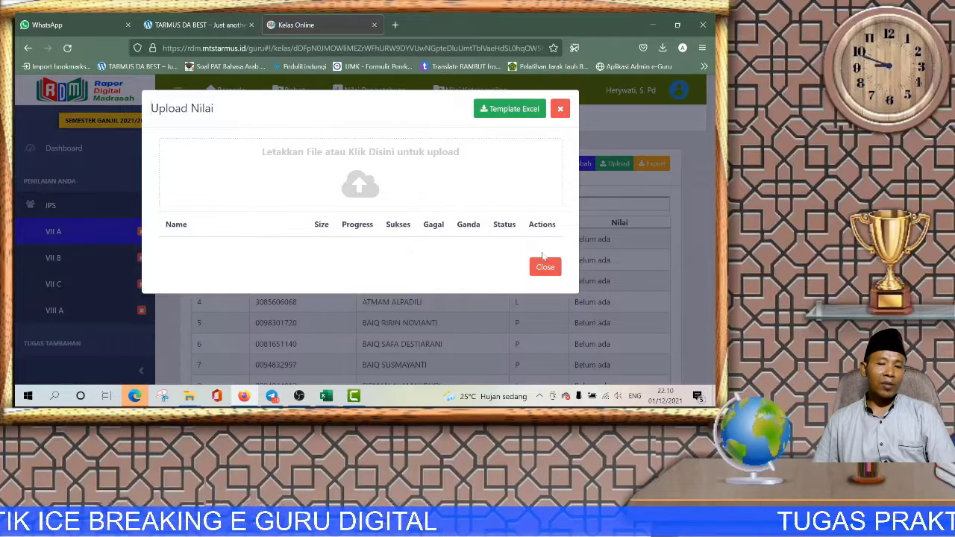
pyautogui.click(374, 188)
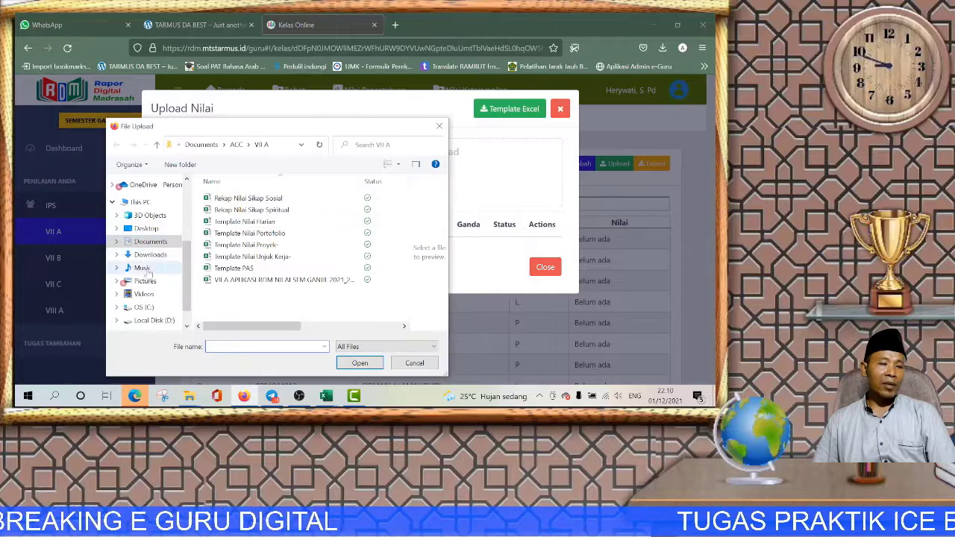
# Step: Close the Template Nilai Harian workbook in Excel without saving, then return to Firefox
pyautogui.click(324, 396)
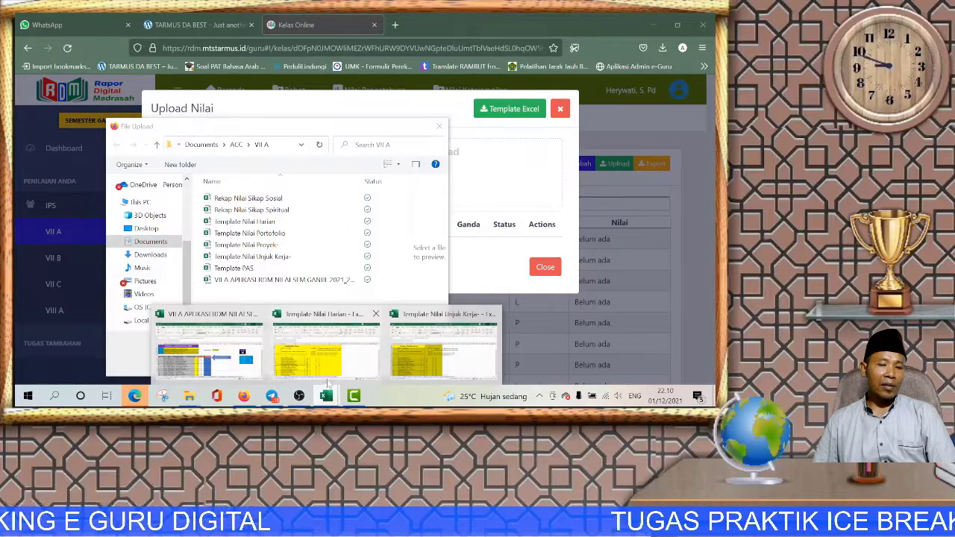
pyautogui.moveTo(373, 316)
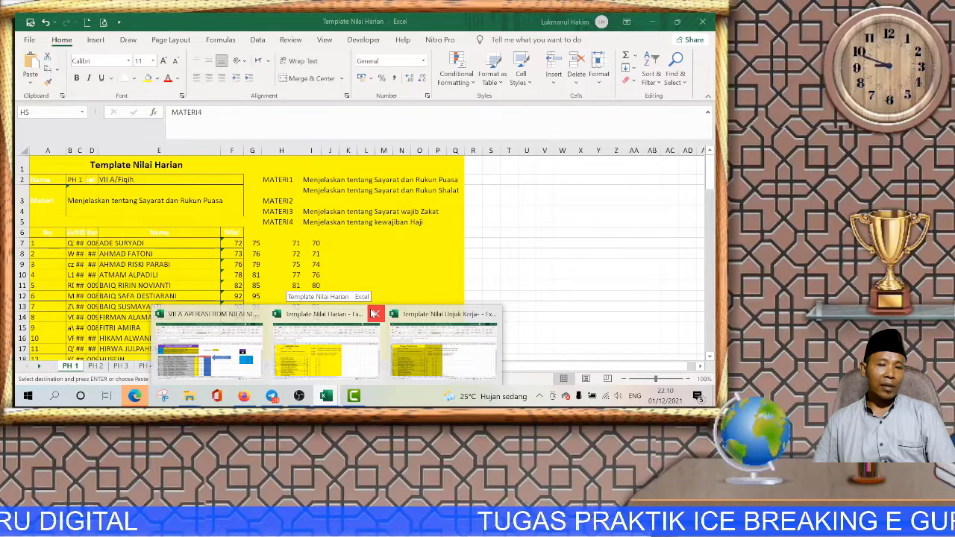
pyautogui.click(374, 314)
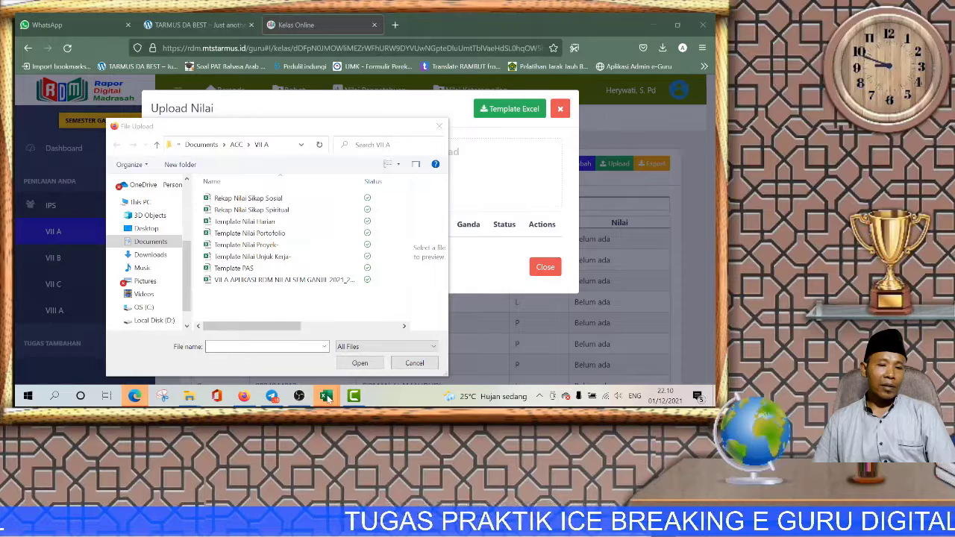
pyautogui.moveTo(317, 397)
pyautogui.click(359, 364)
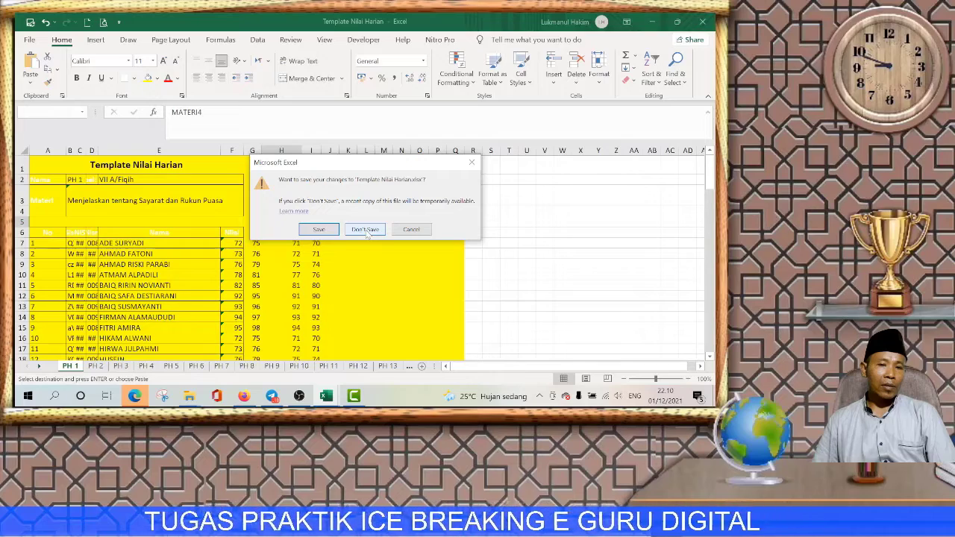
pyautogui.click(365, 230)
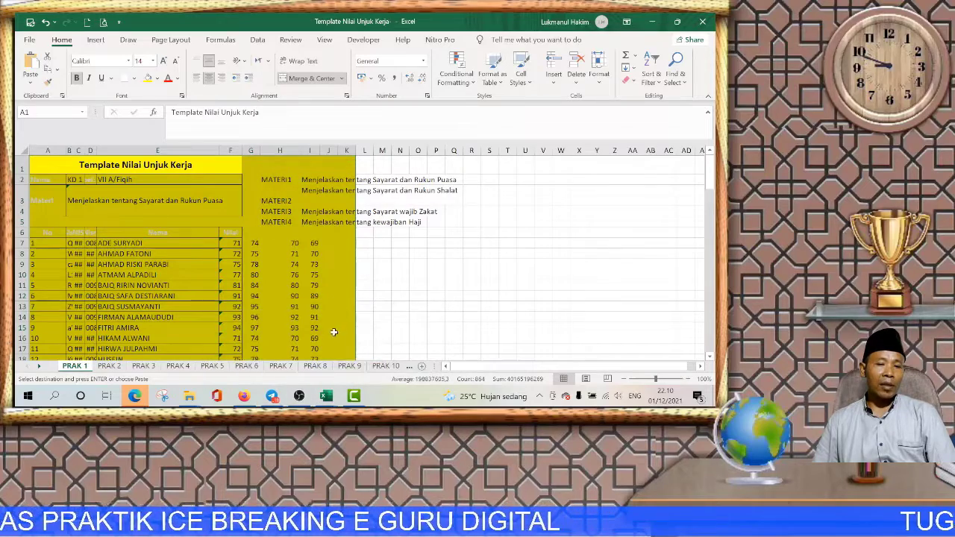
pyautogui.moveTo(326, 395)
pyautogui.moveTo(268, 347)
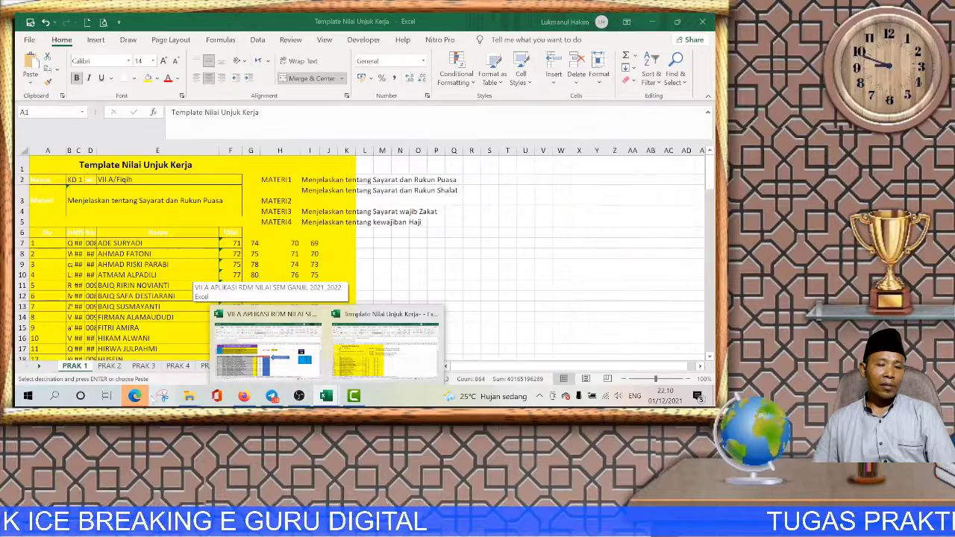
pyautogui.click(245, 395)
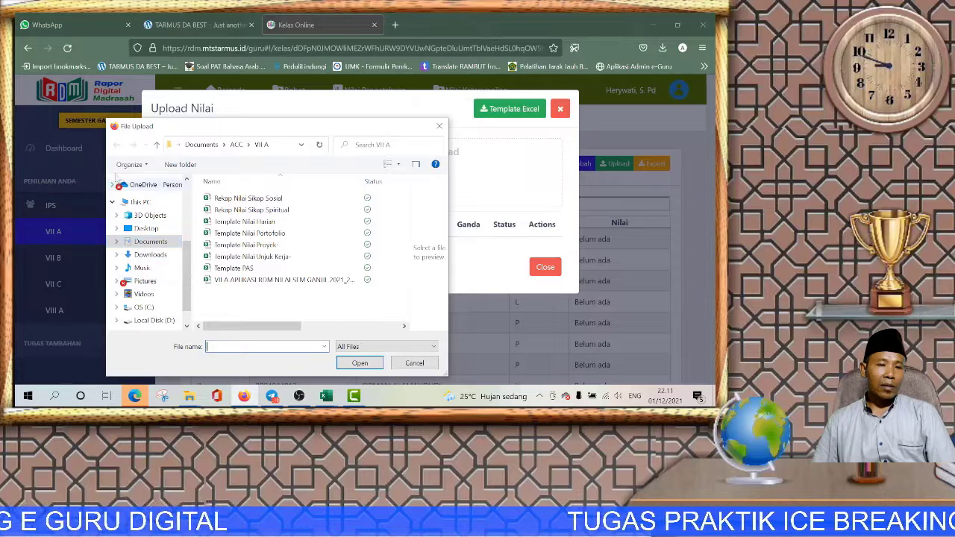
# Step: Upload Template Nilai Harian from Documents › BIMTEK RDM KKM › hasil-LAPTOP, getting 4 Sukses
pyautogui.click(151, 241)
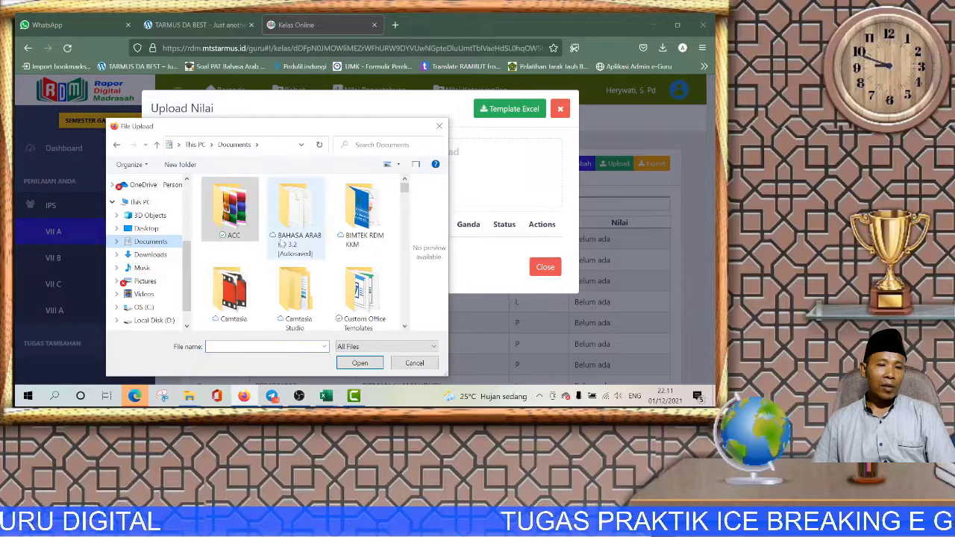
pyautogui.doubleClick(356, 221)
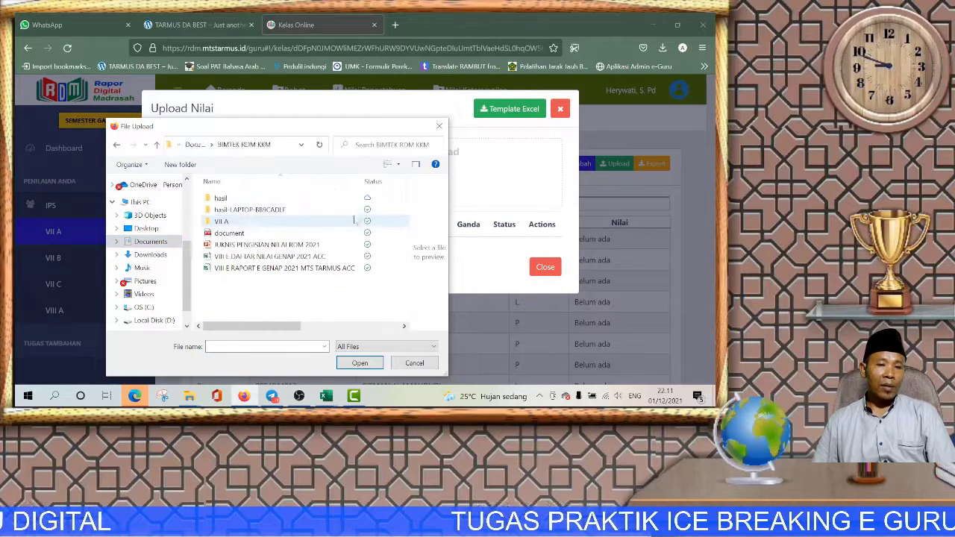
pyautogui.doubleClick(229, 211)
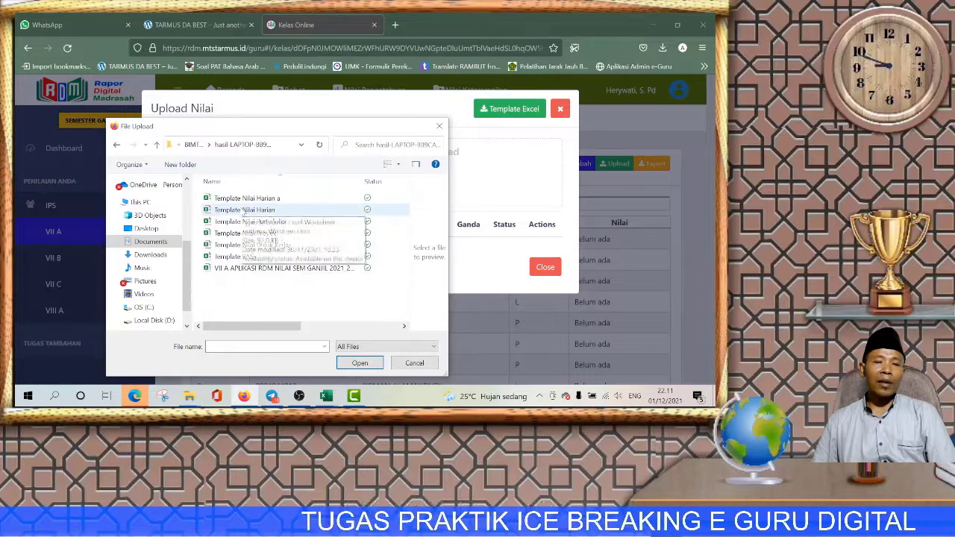
pyautogui.click(244, 210)
pyautogui.click(362, 363)
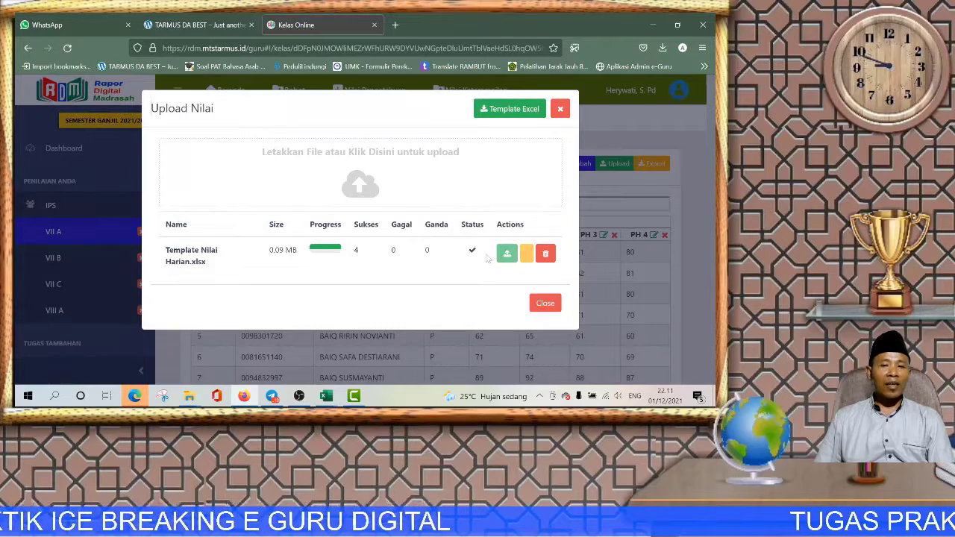
pyautogui.click(549, 304)
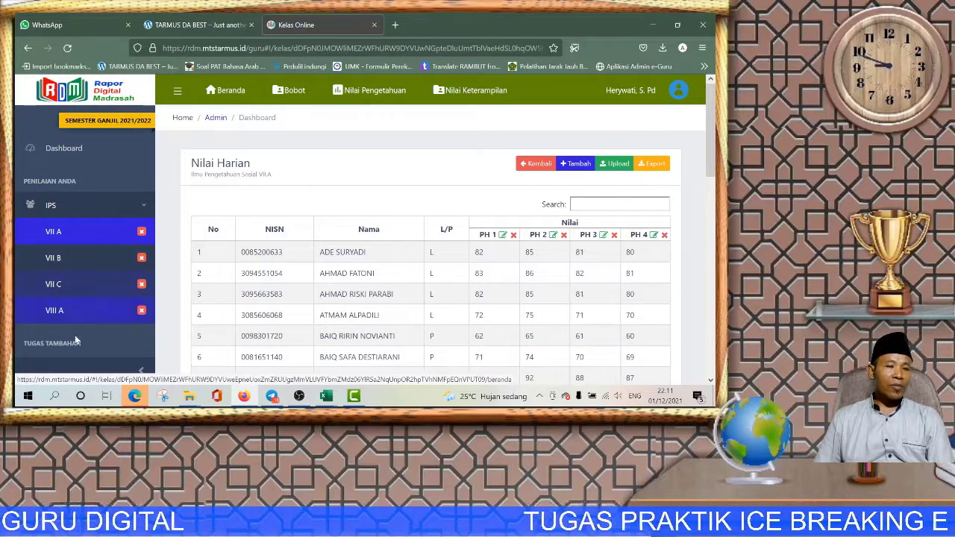
# Step: Scroll the sidebar down to Tugas Tambahan and expand the Wali Kelas menu
pyautogui.scroll(-3, 108, 289)
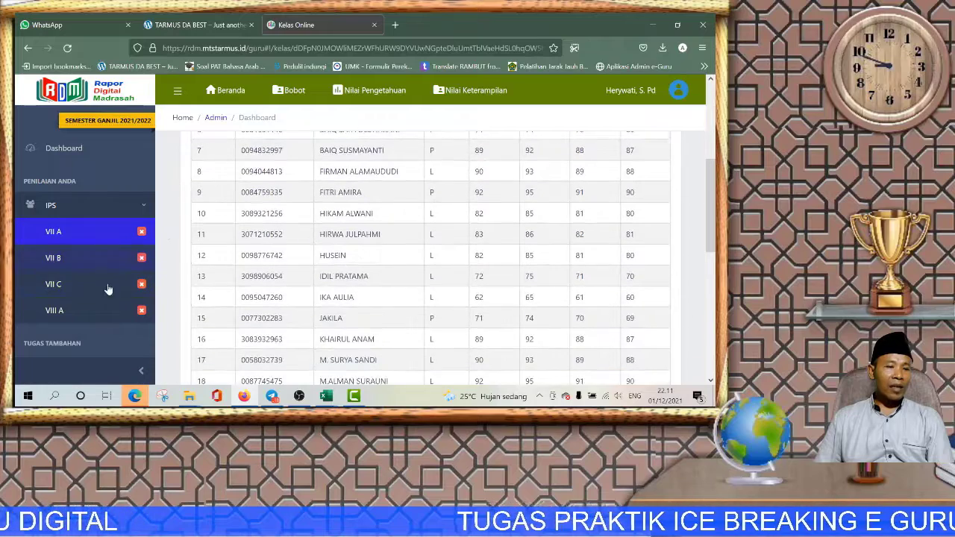
pyautogui.scroll(-2, 69, 304)
pyautogui.click(75, 288)
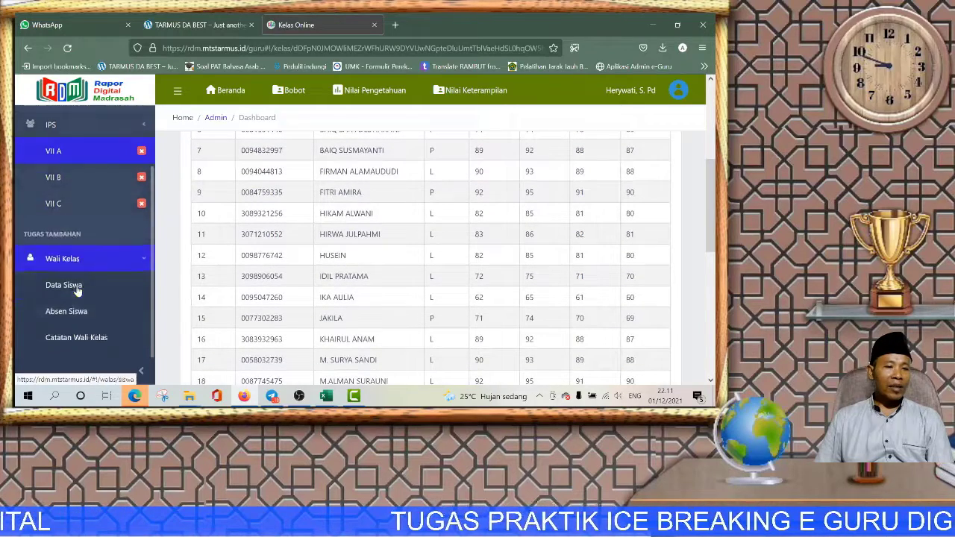
pyautogui.scroll(-1, 76, 291)
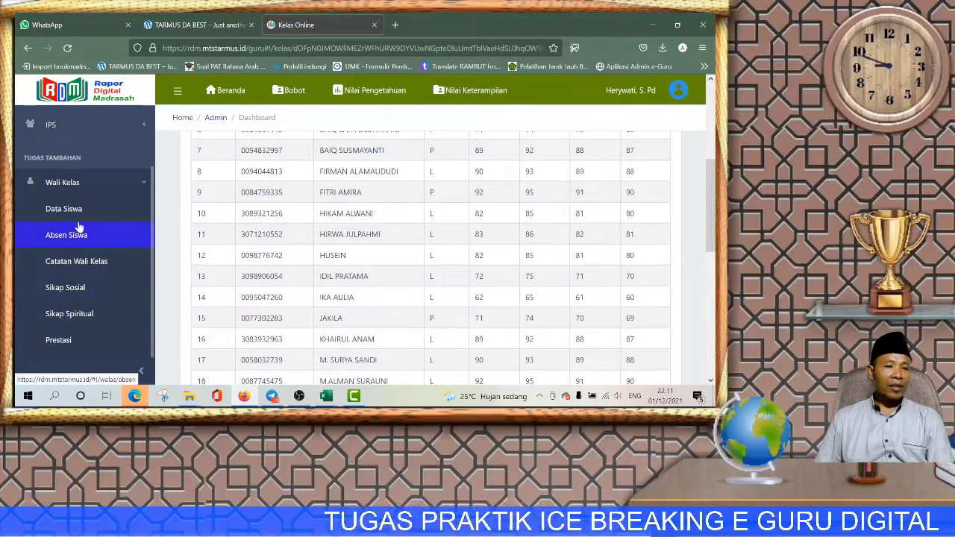
# Step: Give the first student the Catatan Wali Kelas note 'Mohon dipertahankan nilainya dan Kehadirannya ditingkatkan juga'
pyautogui.click(106, 268)
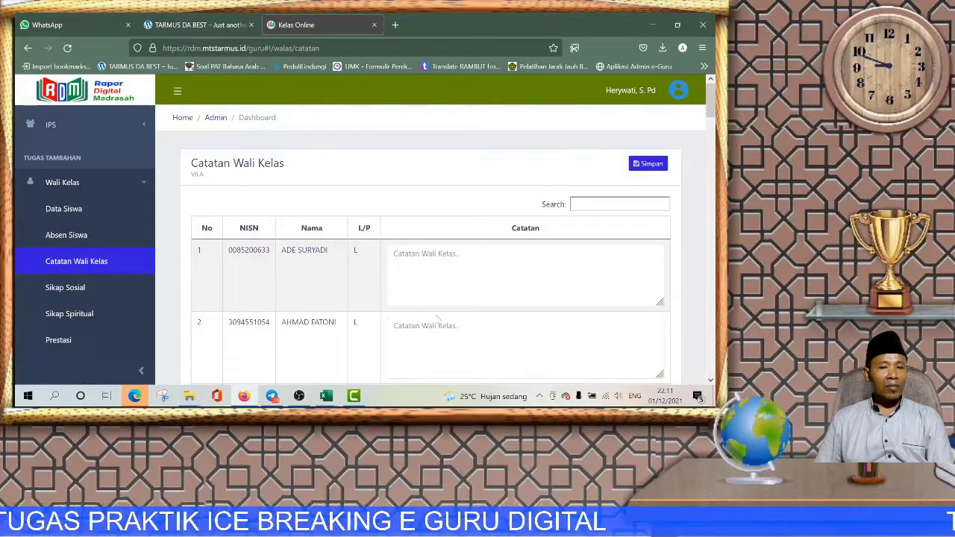
pyautogui.scroll(-3, 439, 320)
pyautogui.scroll(3, 405, 233)
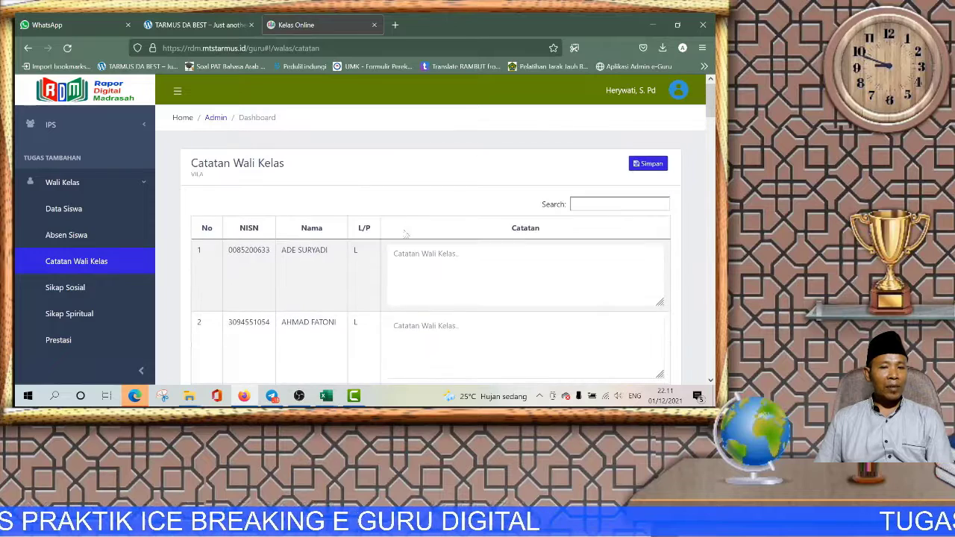
pyautogui.click(394, 254)
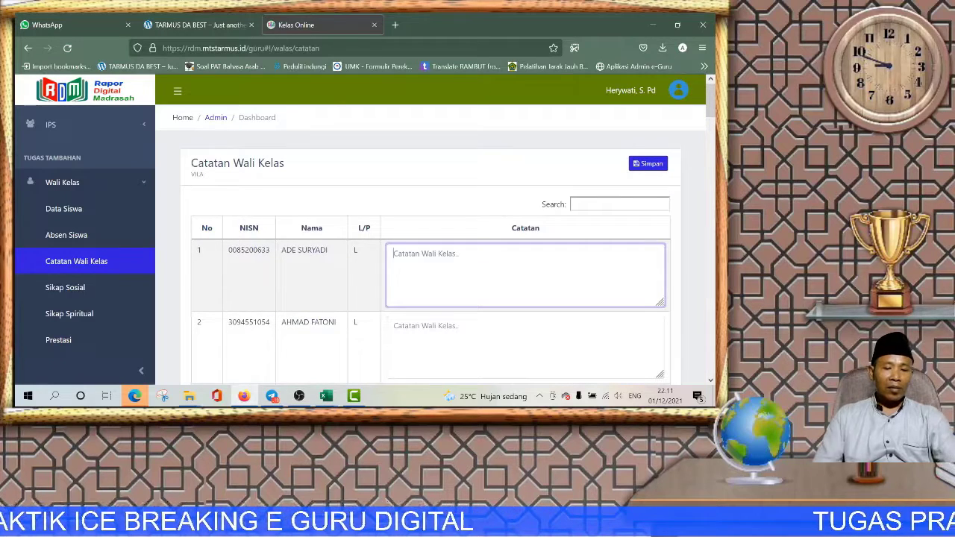
pyautogui.write('Mohon diperta')
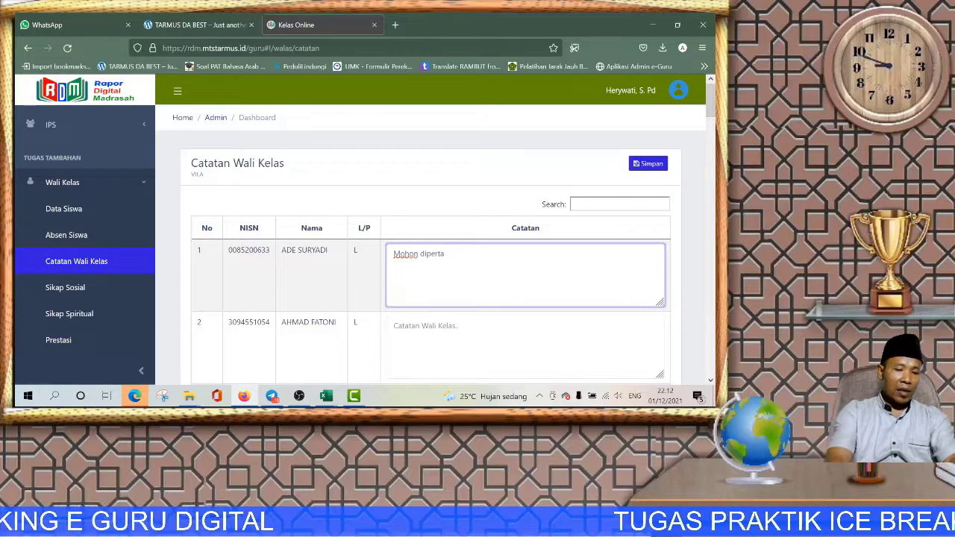
pyautogui.write('hankan nilainya dan Kehadiran')
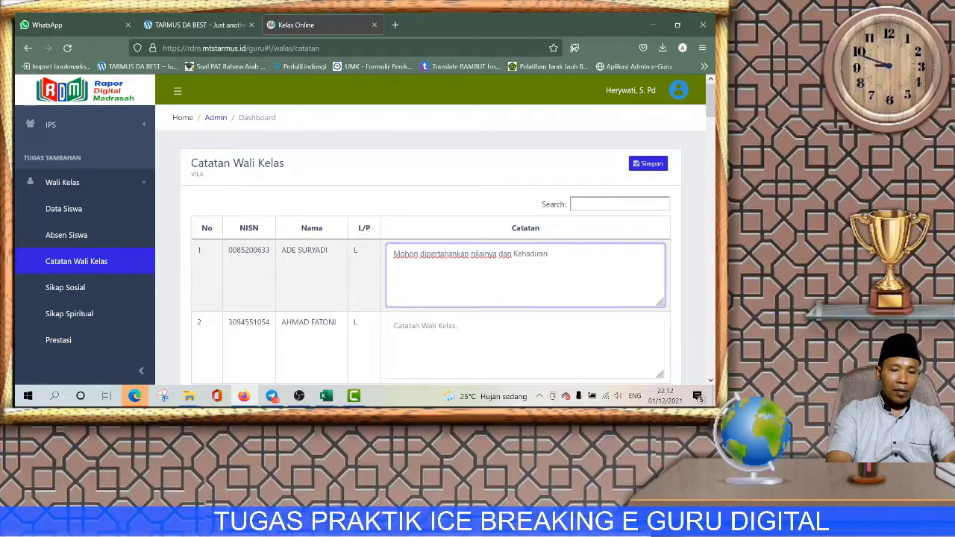
pyautogui.write('a')
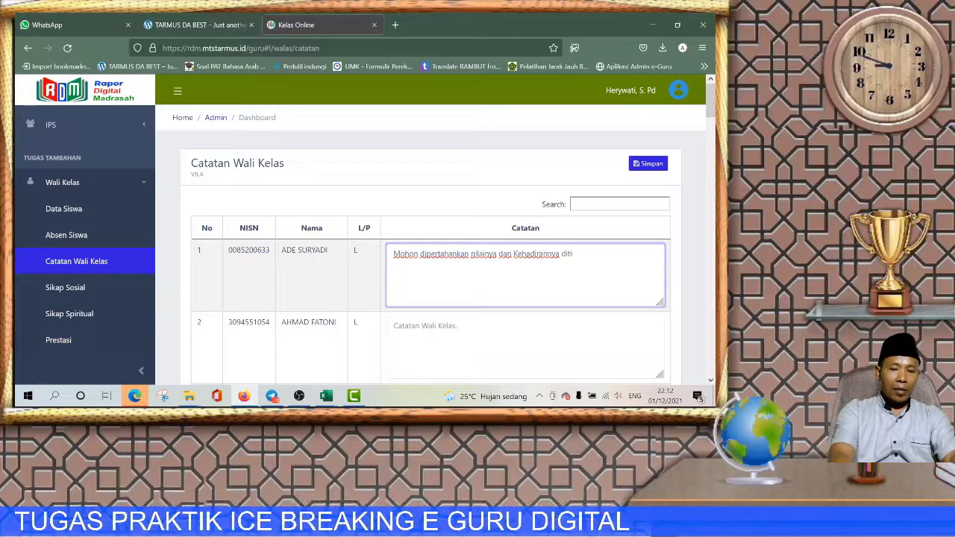
pyautogui.write('ditingkatk')
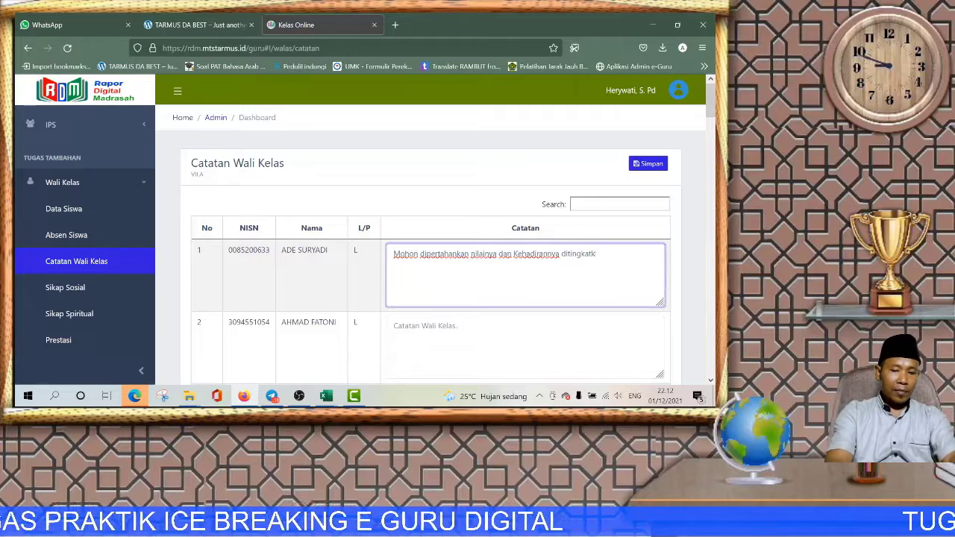
pyautogui.write('an juga')
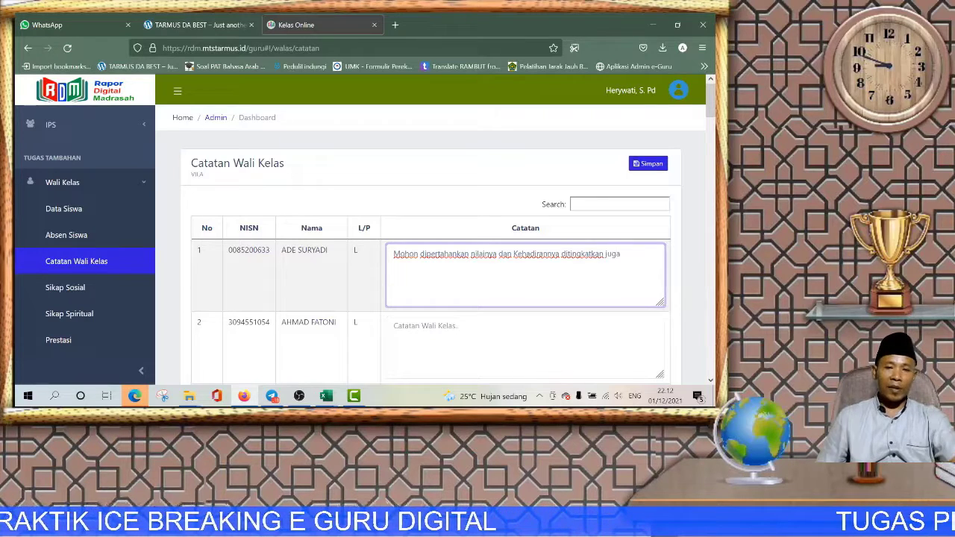
pyautogui.click(453, 221)
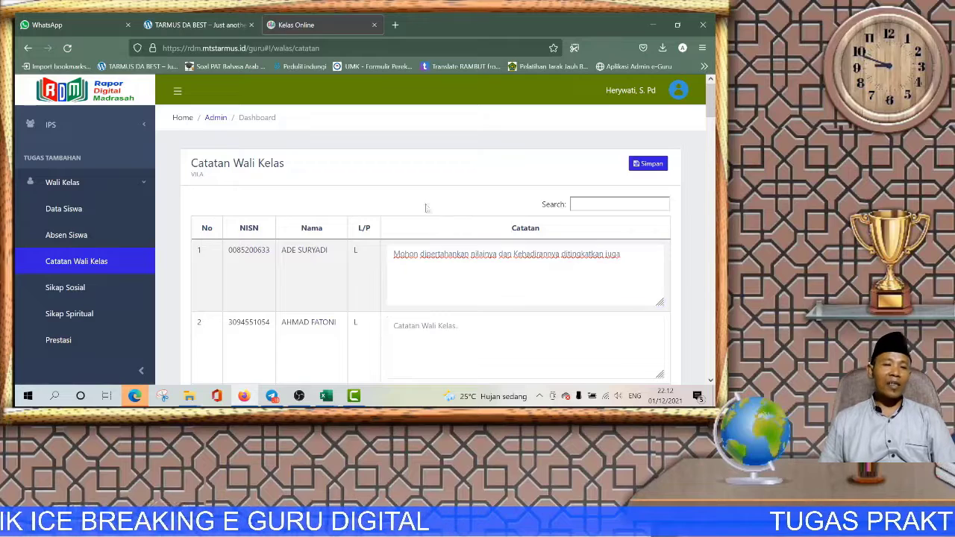
pyautogui.click(59, 291)
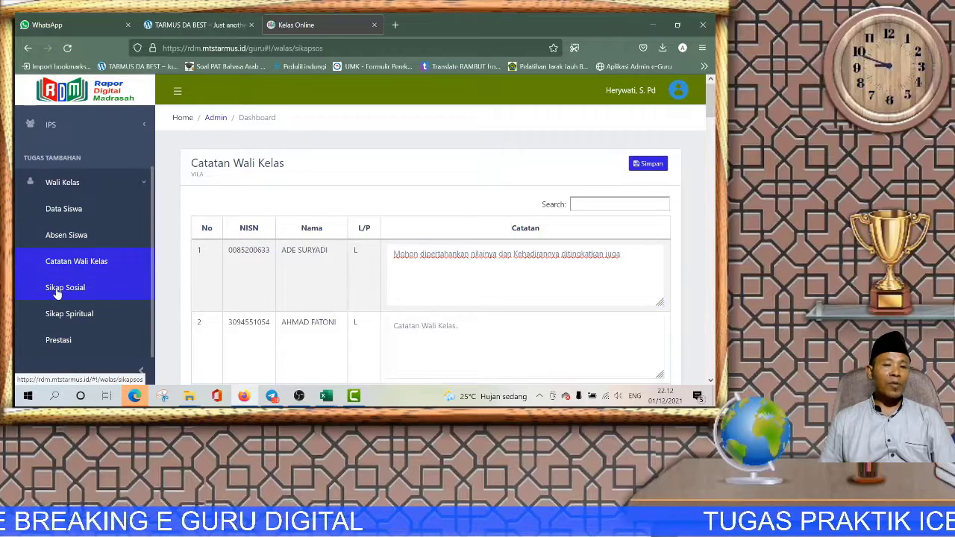